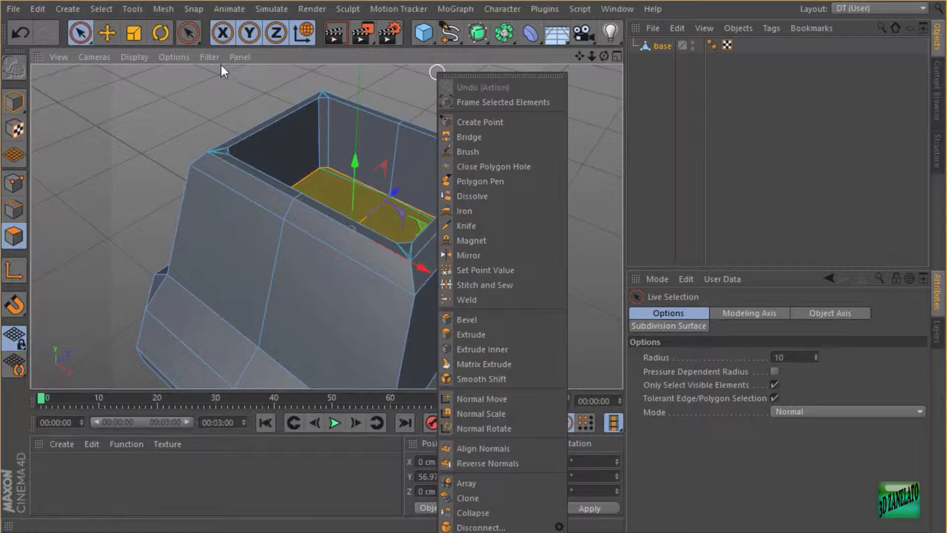
- Split the selected inner floor polygons of the base into a separate object and rename it door
left_click(221, 66)
right_click(220, 67)
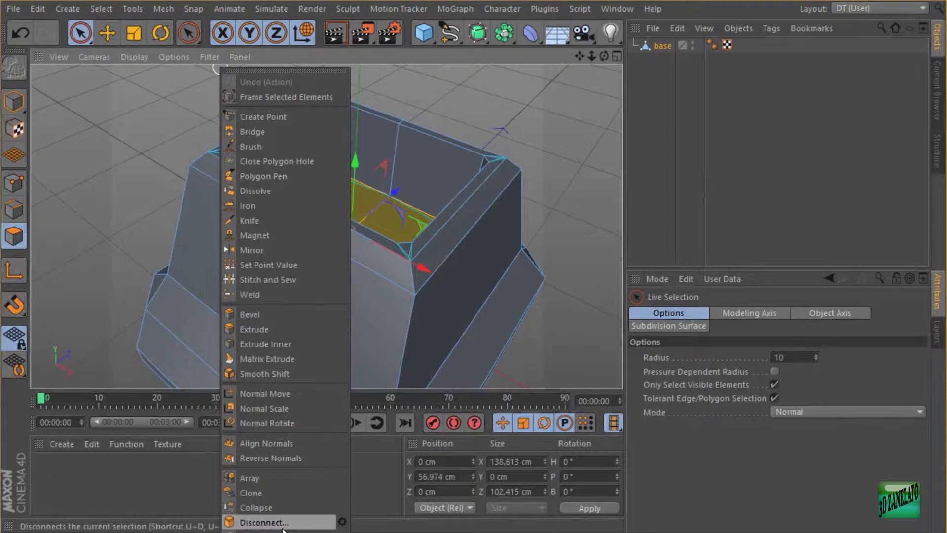
left_click(261, 530)
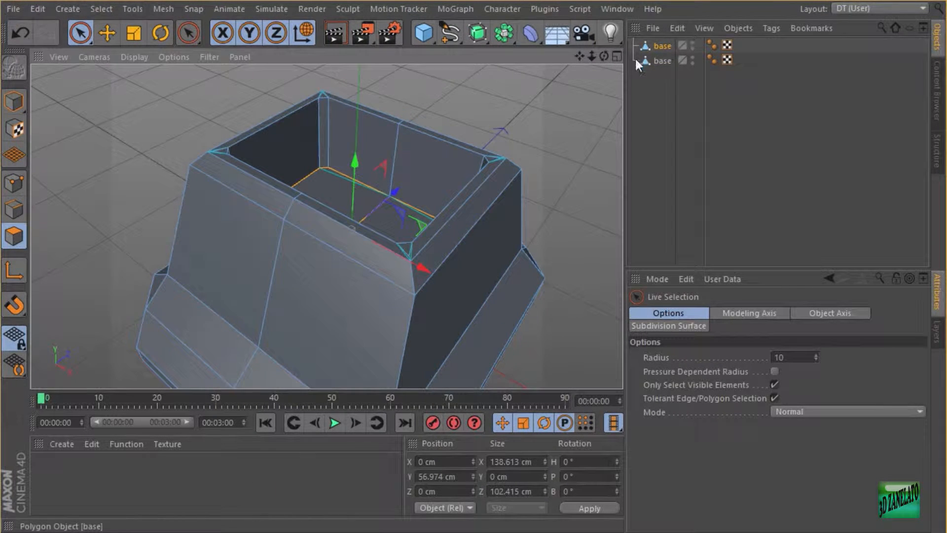
left_click(662, 60)
left_click_drag(458, 105, 474, 118, "alt")
double_click(661, 60)
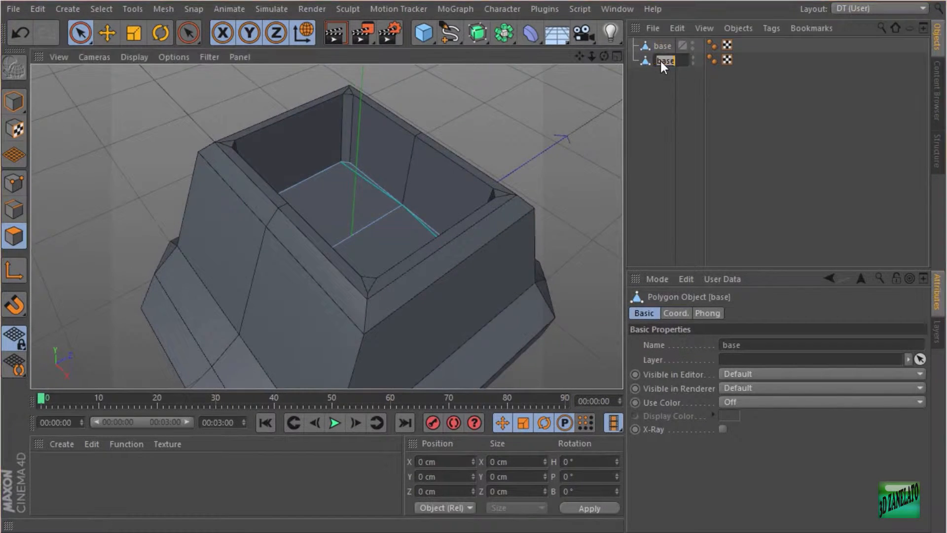
type("door")
key("Return")
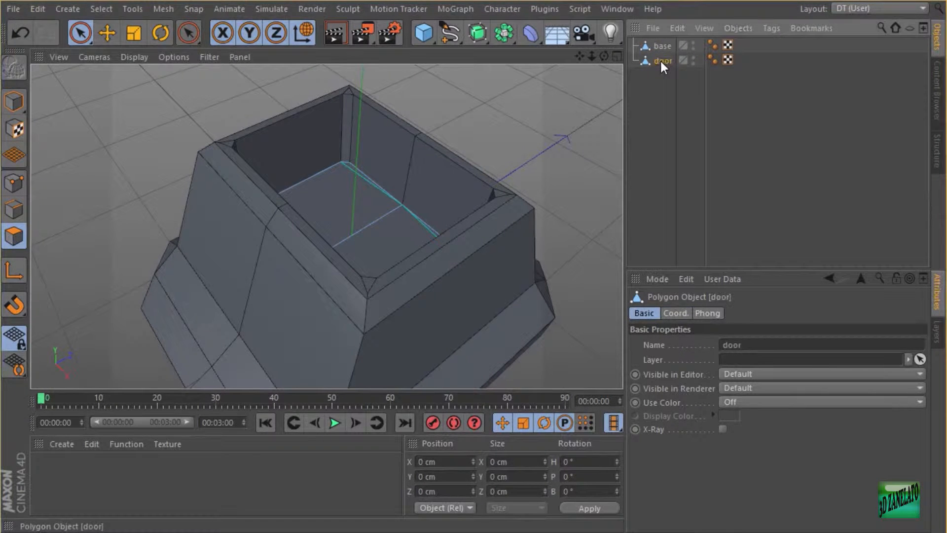
- Raise the whole door object along the Y axis to about 78.4 cm, just above the base's opening
left_click(13, 101)
left_click(108, 33)
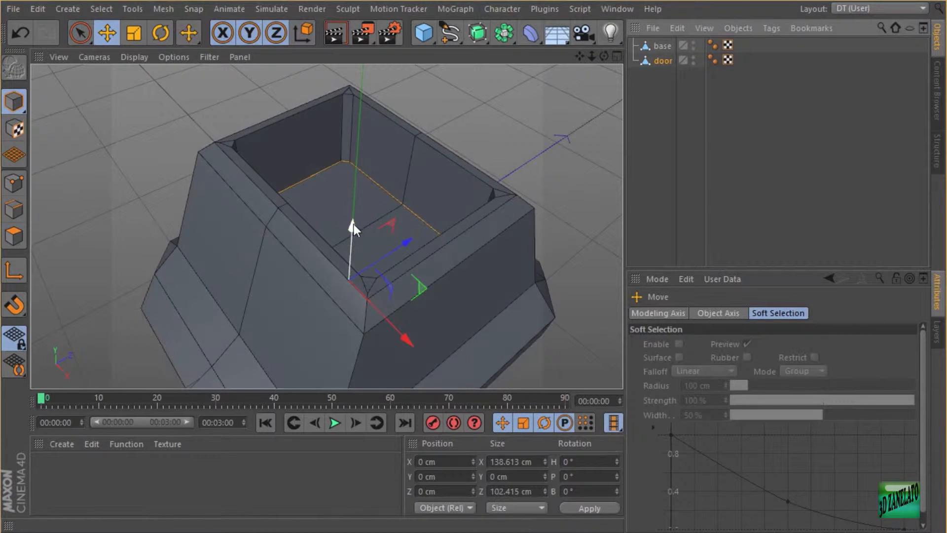
left_click_drag(353, 226, 352, 150)
mouse_move(344, 136)
left_mouse_down("alt")
mouse_move(385, 122)
mouse_move(409, 132)
mouse_move(390, 142)
mouse_move(360, 132)
mouse_move(310, 142)
mouse_move(344, 115)
mouse_move(365, 123)
mouse_move(345, 125)
left_mouse_up("alt")
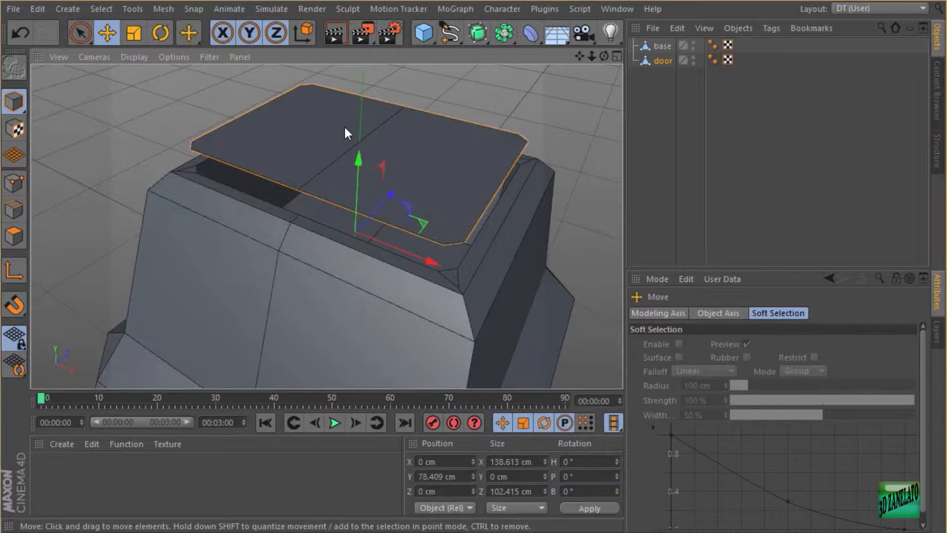
mouse_move(445, 148)
left_mouse_down("alt")
mouse_move(430, 163)
mouse_move(459, 136)
left_mouse_up("alt")
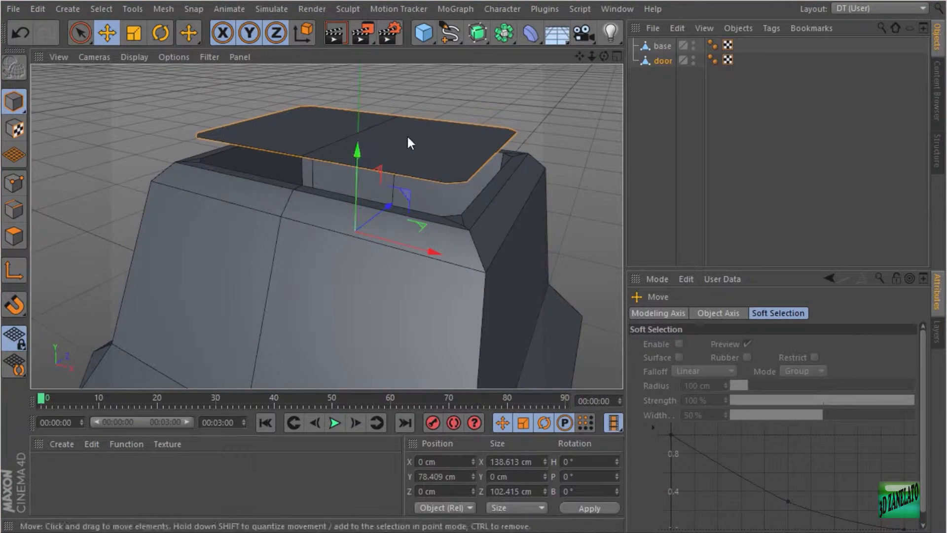
left_click_drag(408, 135, 398, 144)
key("ctrl+z")
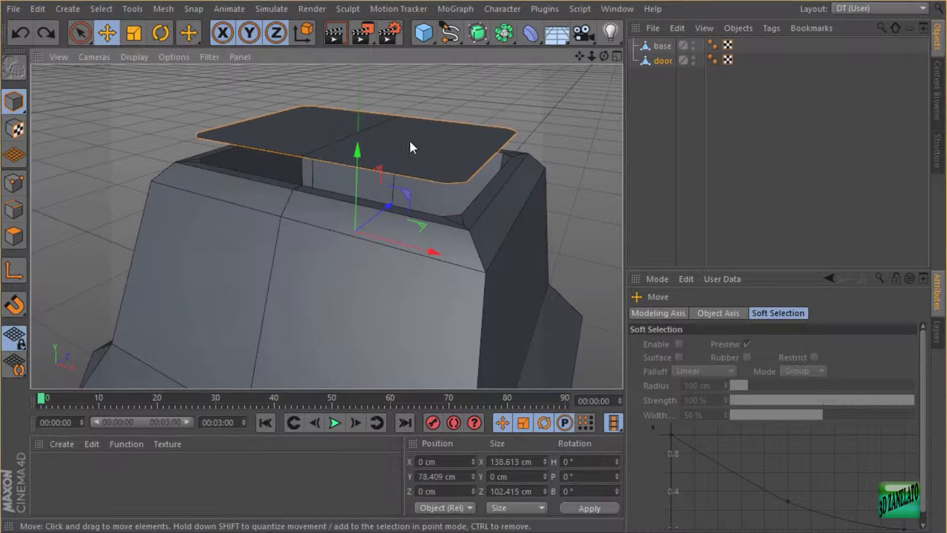
left_click_drag(420, 71, 429, 90)
key("ctrl+z")
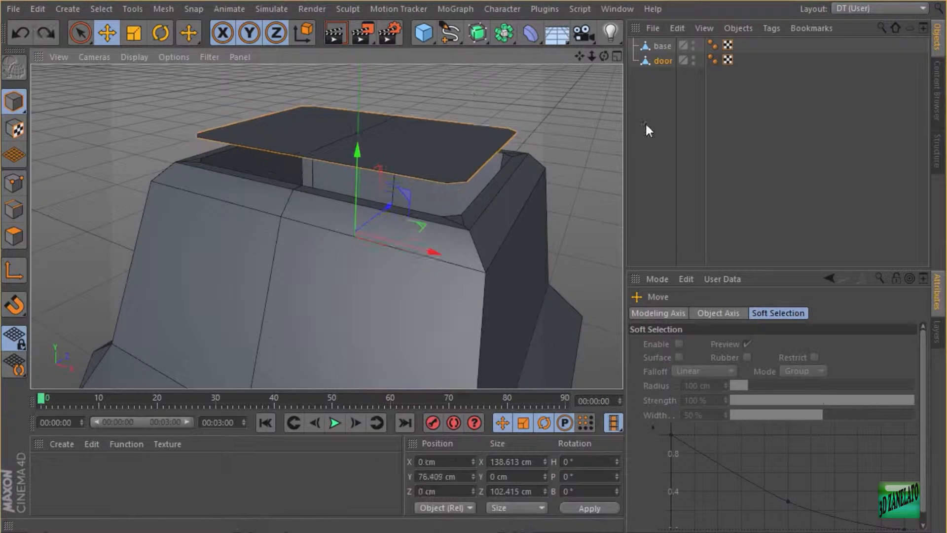
- Center the door object's axis on its geometry with Axis Center, using Axis to and All Points
left_click(646, 124)
left_click(662, 60)
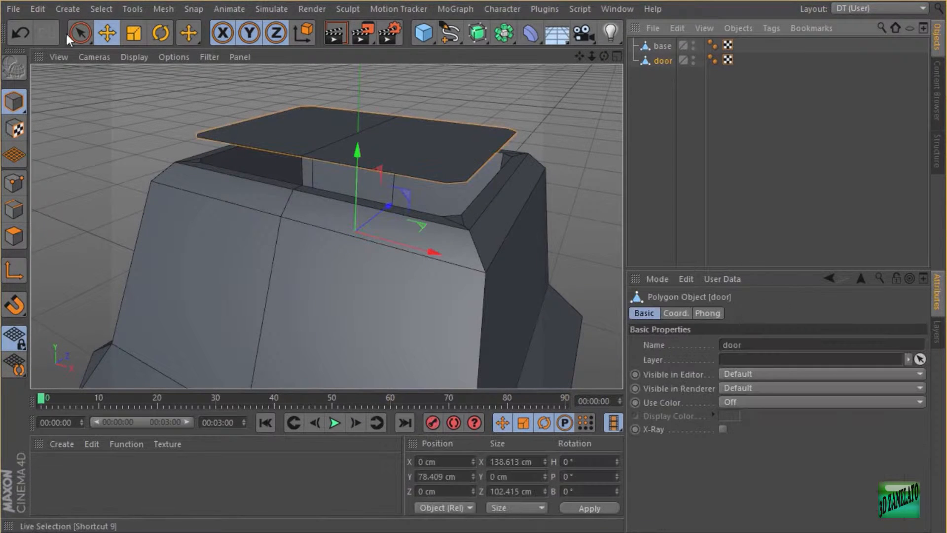
left_click(163, 9)
mouse_move(193, 151)
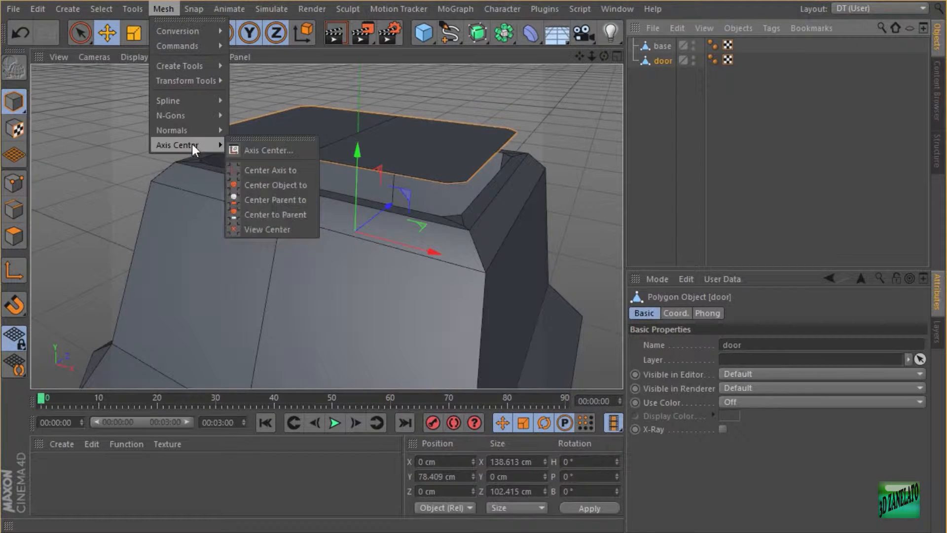
left_click(265, 150)
left_click_drag(268, 70, 707, 69)
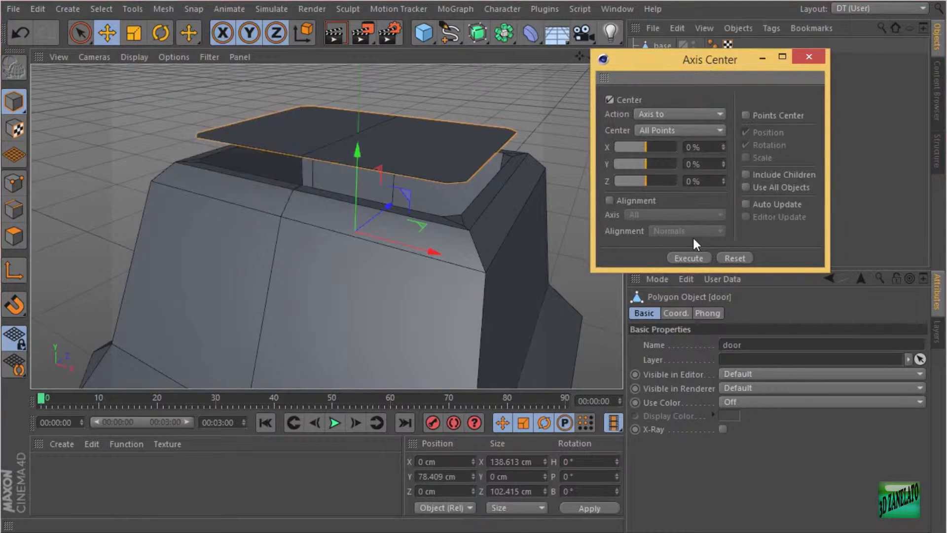
left_click(690, 258)
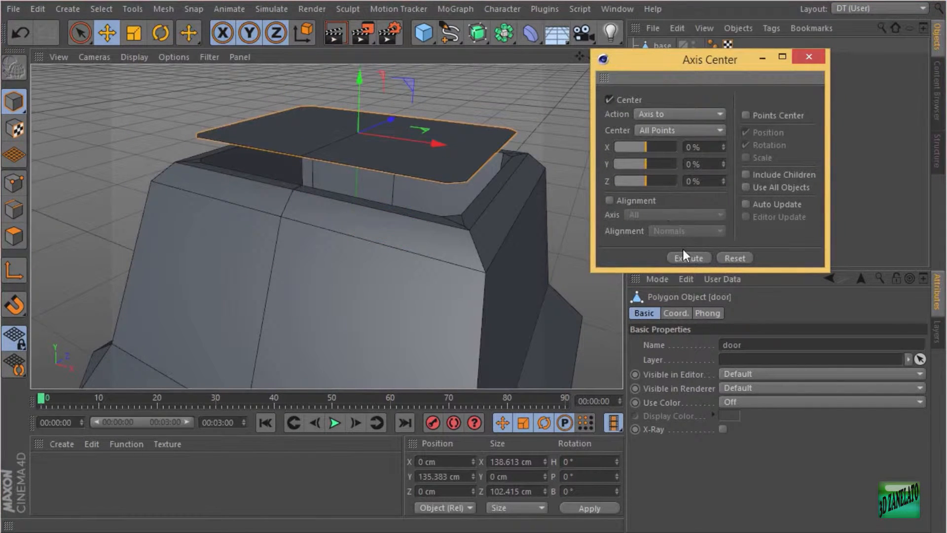
left_click(809, 59)
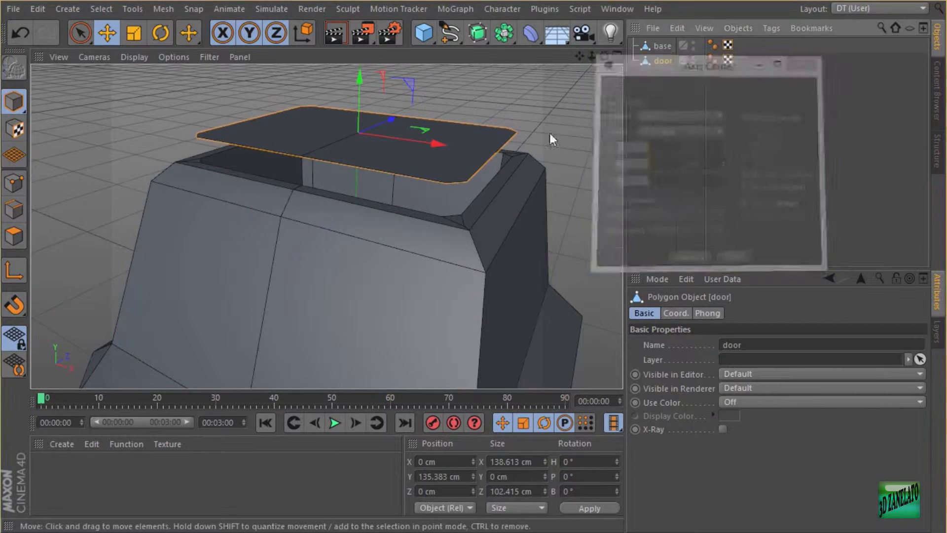
- Delete the door polygon on the negative X side, keeping only the other half
left_click_drag(556, 131, 421, 150, "alt")
left_click(20, 238)
left_click(443, 117)
left_click(337, 117)
left_click(399, 144)
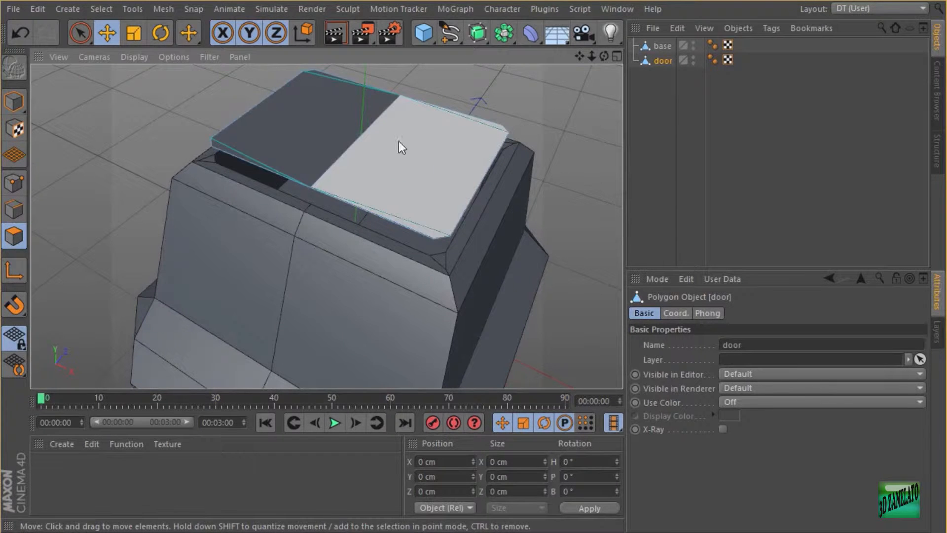
left_click(319, 124)
mouse_move(319, 123)
left_mouse_down("alt")
mouse_move(379, 172)
mouse_move(394, 148)
mouse_move(357, 149)
left_mouse_up("alt")
left_click(358, 152)
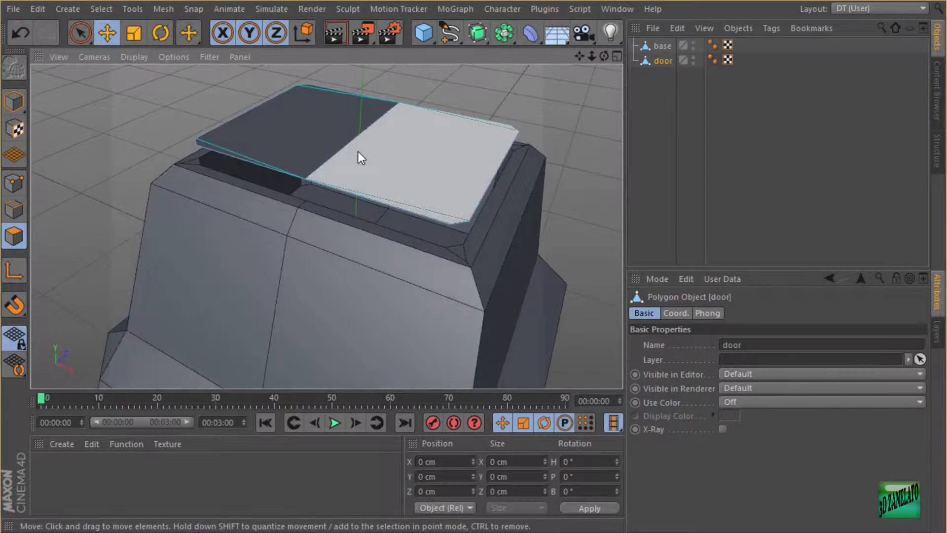
left_click_drag(420, 136, 349, 116, "alt")
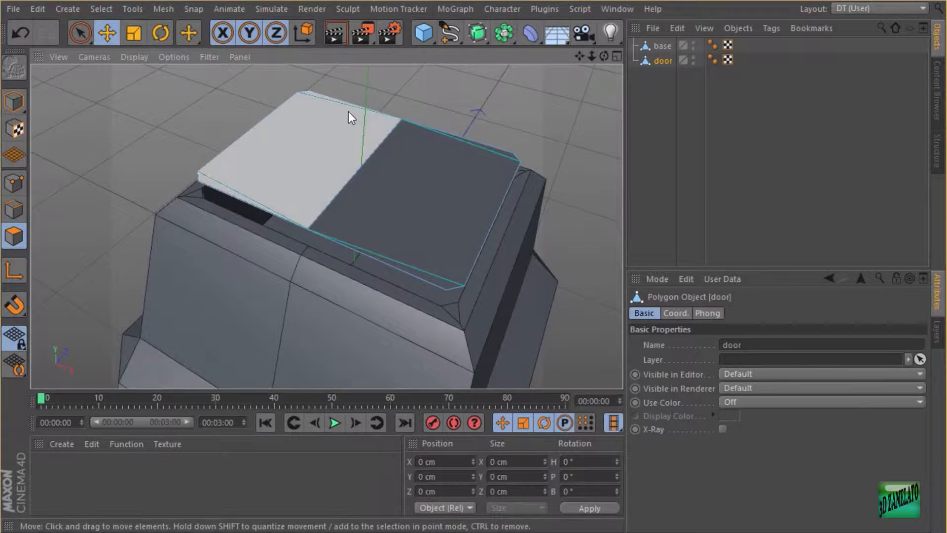
left_click(349, 113)
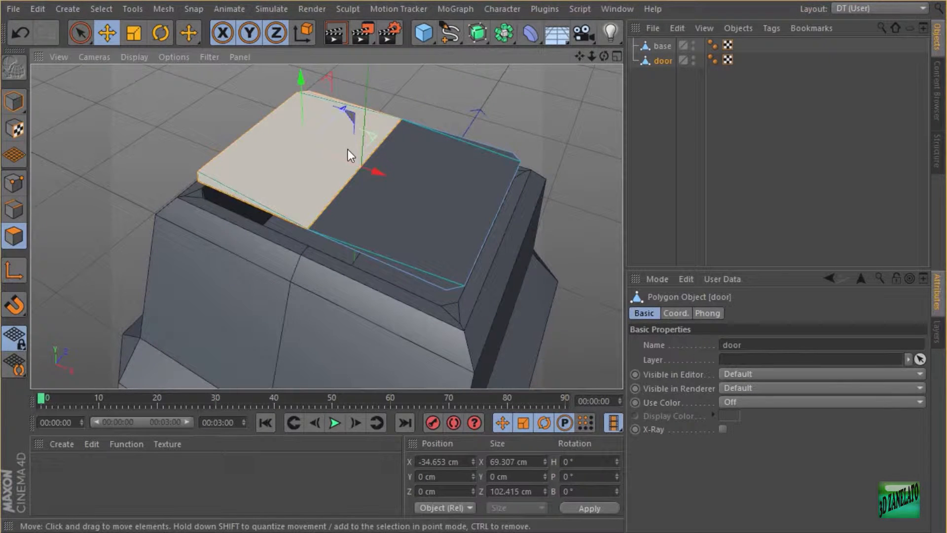
key("Delete")
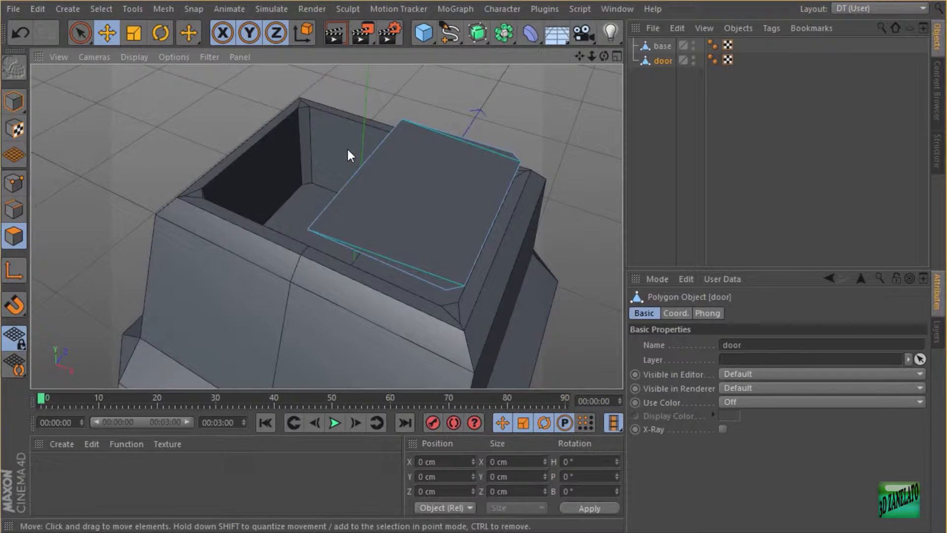
- Extrude the remaining door polygon with an offset of about 2.1 cm and Create Caps enabled
left_click(414, 231)
left_click_drag(457, 200, 523, 103, "alt")
left_click_drag(368, 137, 363, 140, "alt")
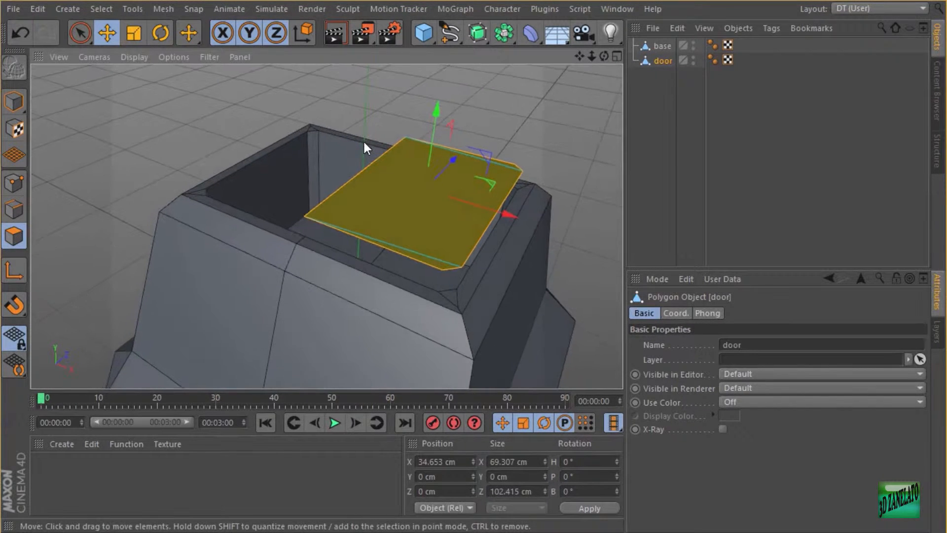
right_click_drag(363, 140, 372, 137, "alt")
right_click(372, 137)
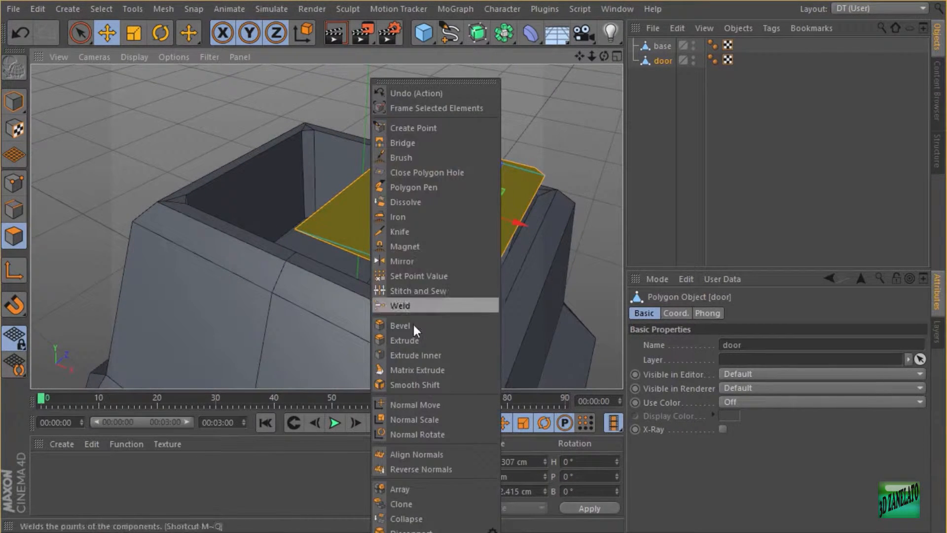
left_click(412, 339)
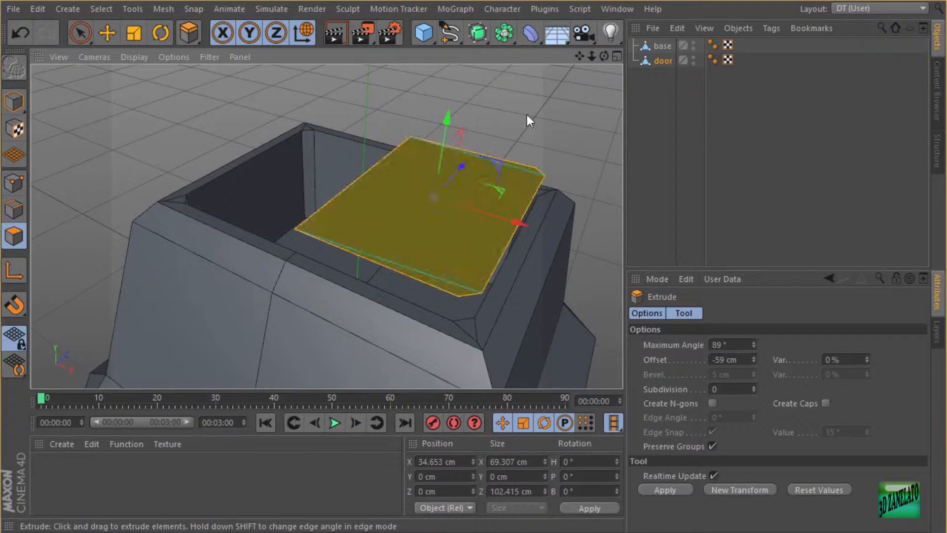
left_click_drag(527, 115, 526, 96, "alt")
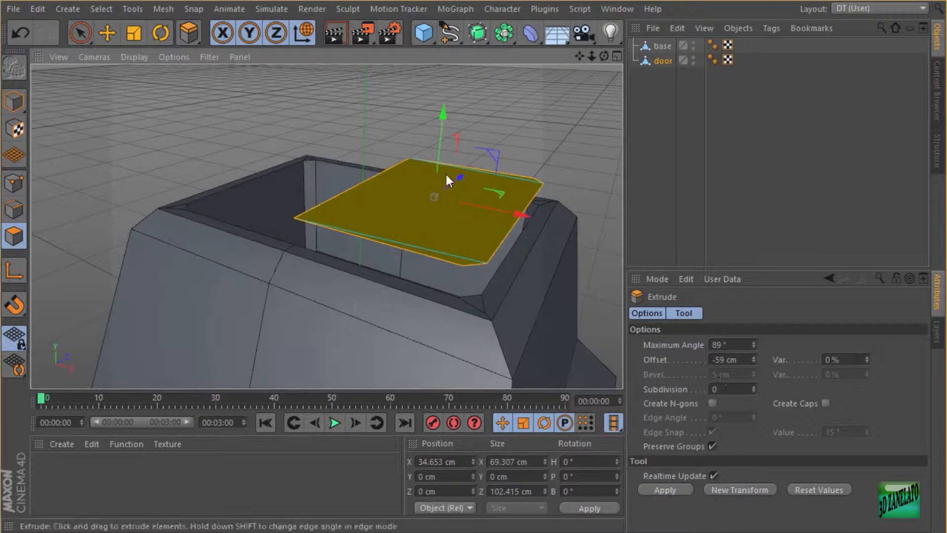
left_click(826, 403)
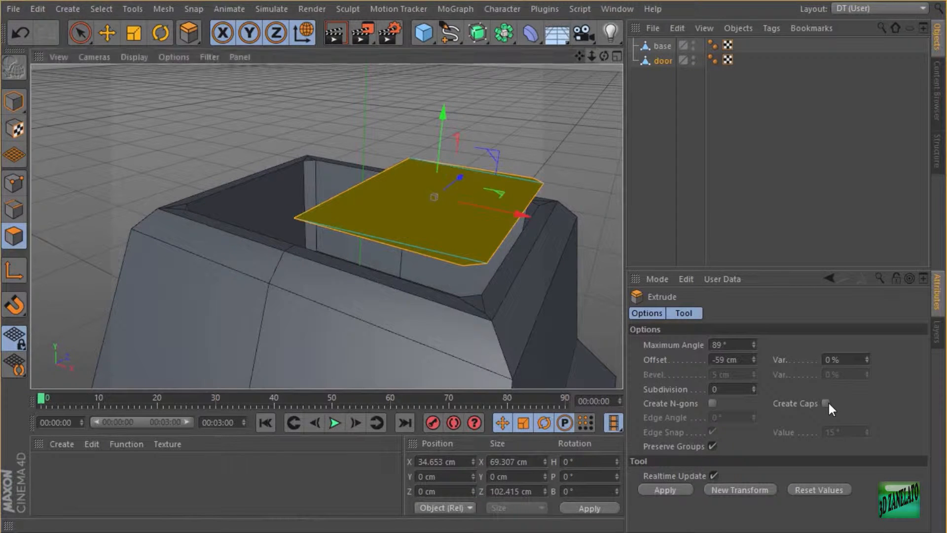
left_click_drag(556, 140, 508, 159, "alt")
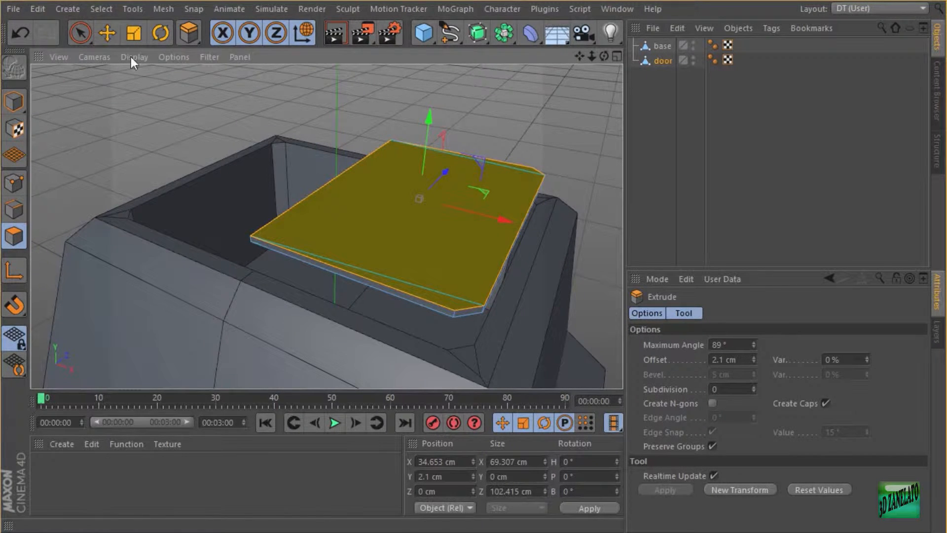
- Add a Symmetry object with mirror plane ZY and make the door its child to mirror the missing half
left_click(14, 102)
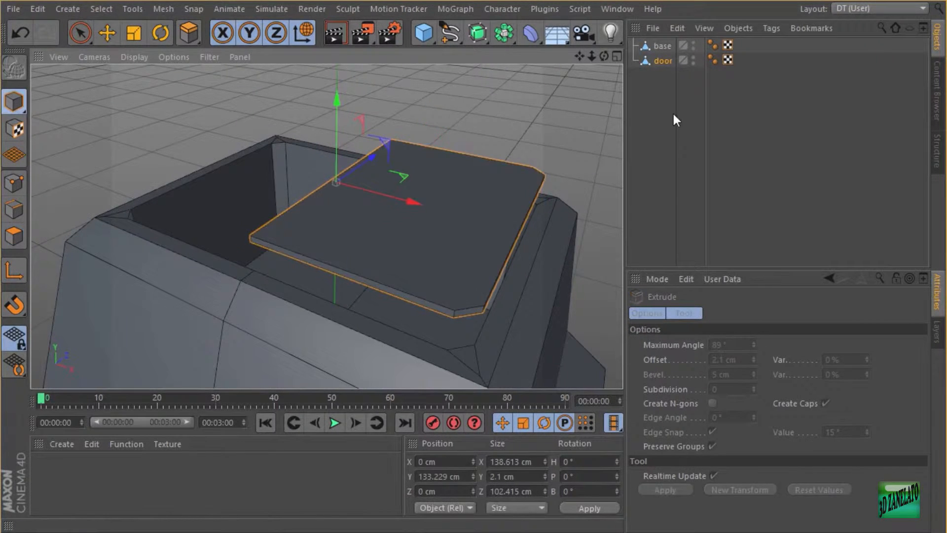
left_click(644, 61)
left_click_drag(602, 94, 516, 131, "alt")
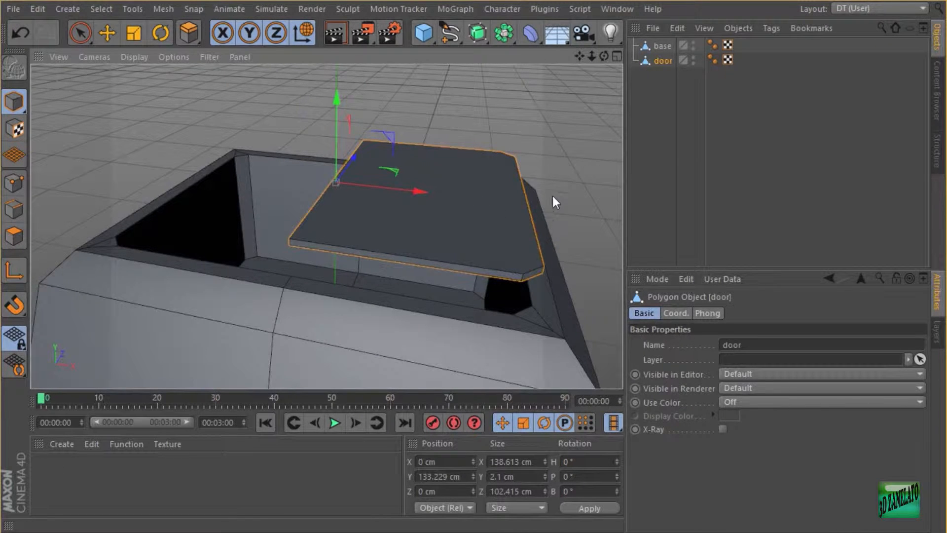
left_click_drag(488, 198, 455, 197, "alt")
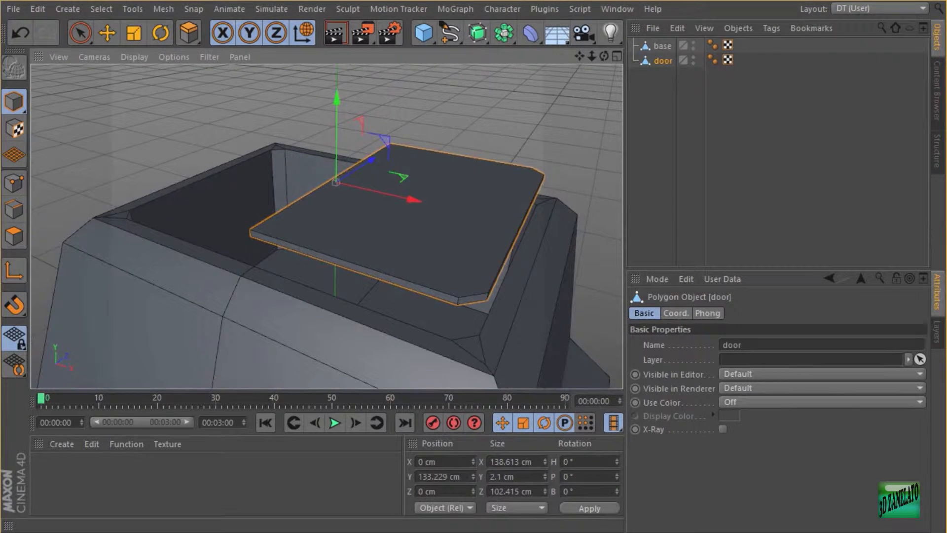
mouse_move(441, 118)
left_mouse_down("alt")
mouse_move(414, 120)
mouse_move(428, 124)
left_mouse_up("alt")
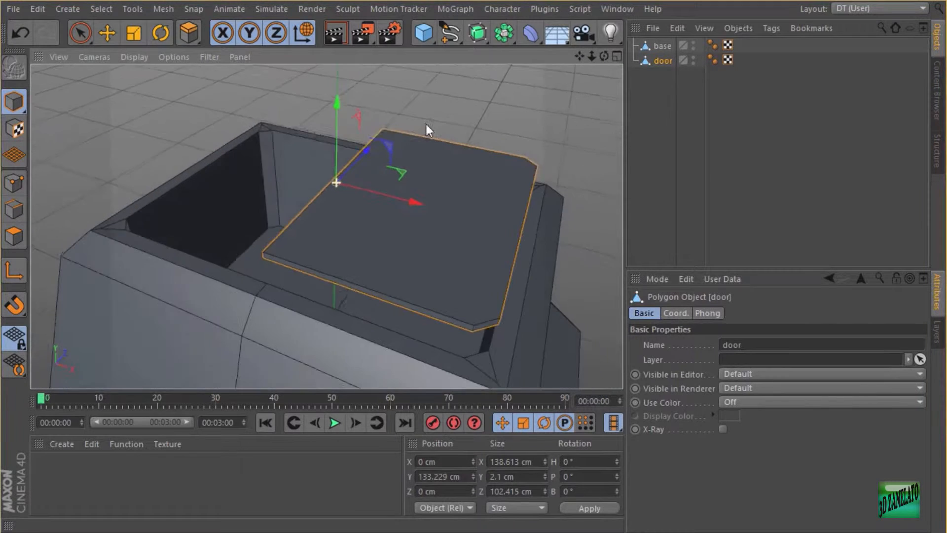
left_click_drag(155, 83, 232, 123, "alt")
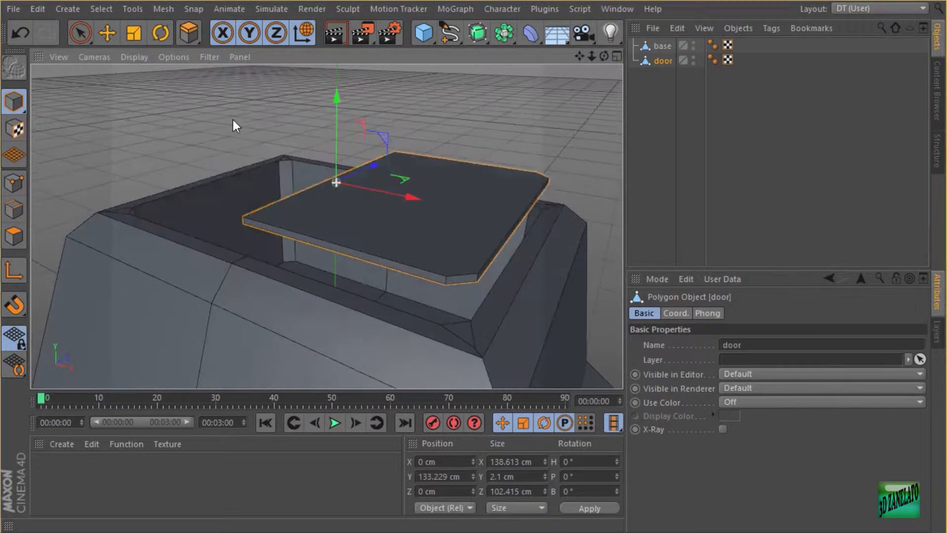
left_click(504, 33)
left_click(681, 113)
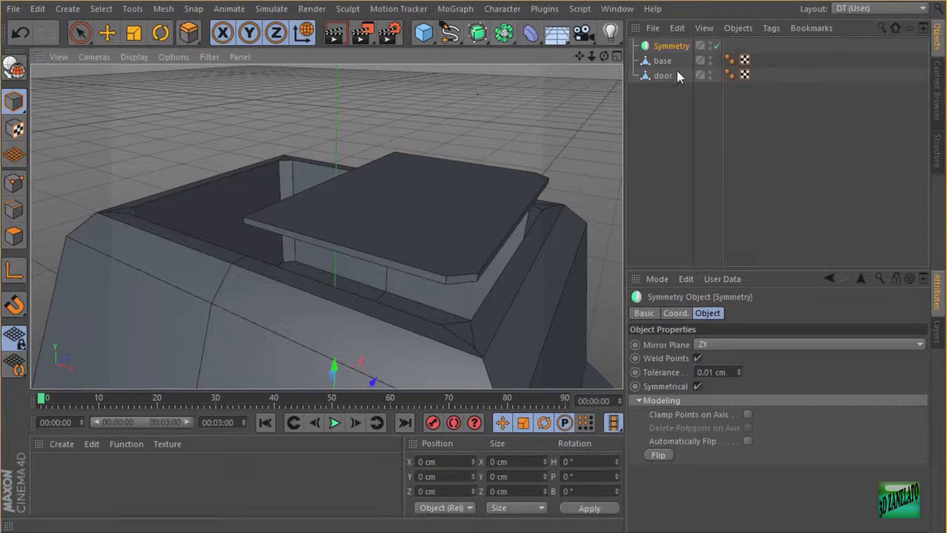
mouse_move(671, 63)
left_mouse_down()
mouse_move(668, 71)
mouse_move(672, 61)
left_mouse_up()
left_click_drag(383, 137, 449, 153, "alt")
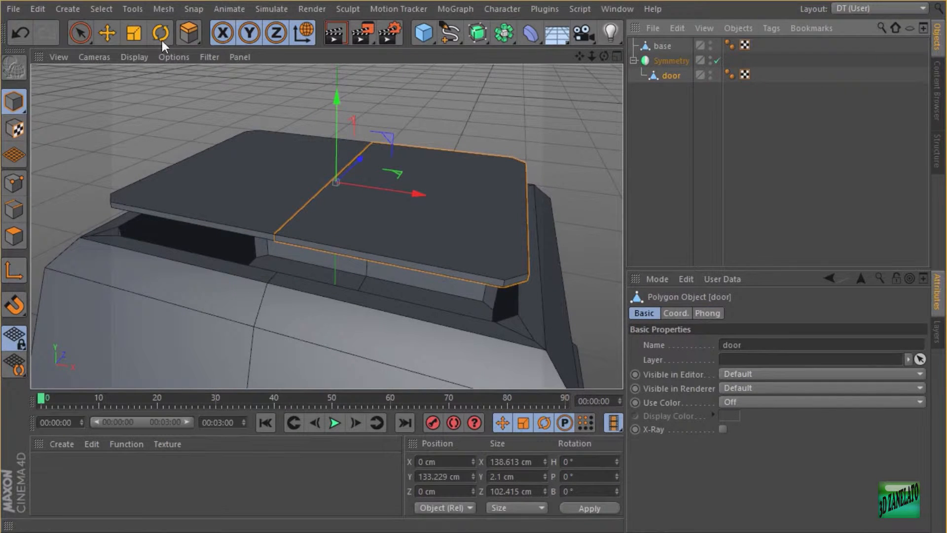
- Shift only the door's axis along X to about 53.9 cm, near the outer edge of the door half
left_click(24, 273)
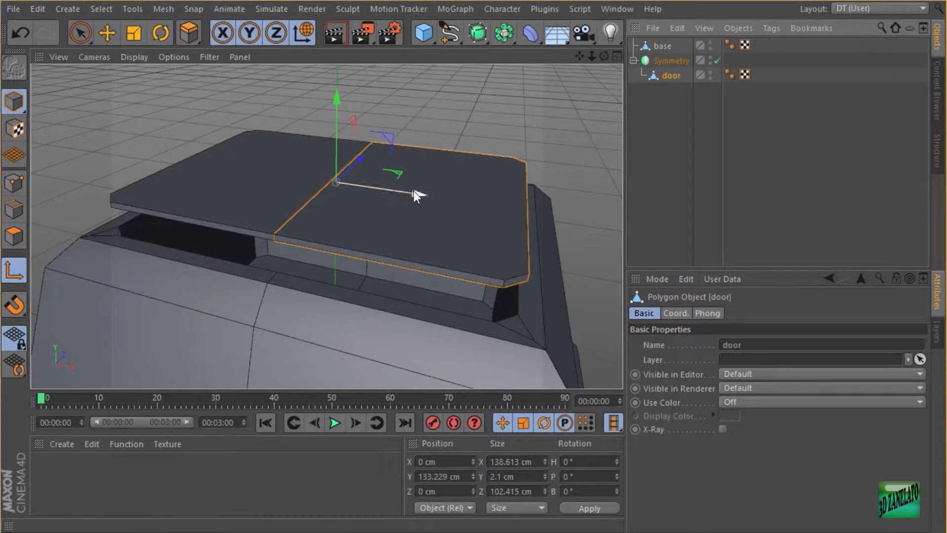
left_click_drag(416, 192, 482, 217)
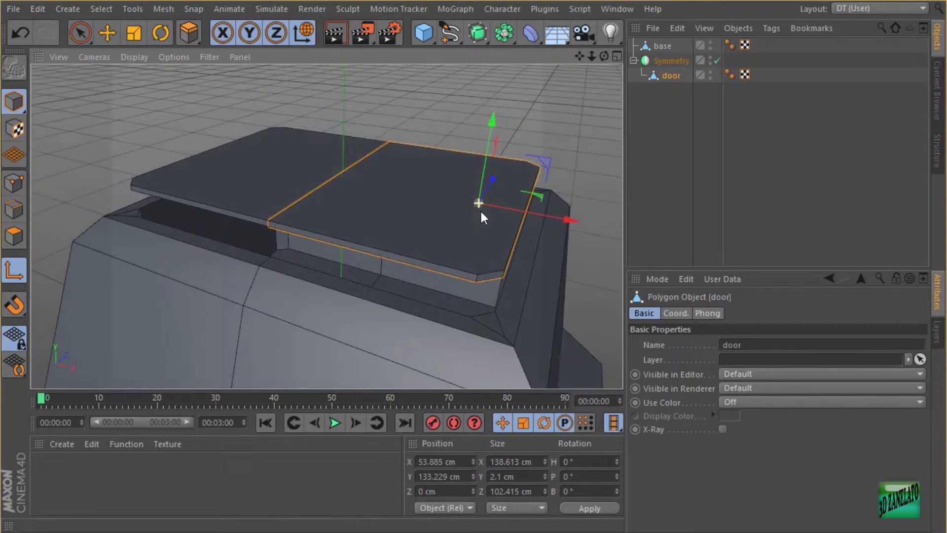
left_click(14, 272)
- Test-rotate the door about its shifted axis, and undo the rotation
left_click(161, 33)
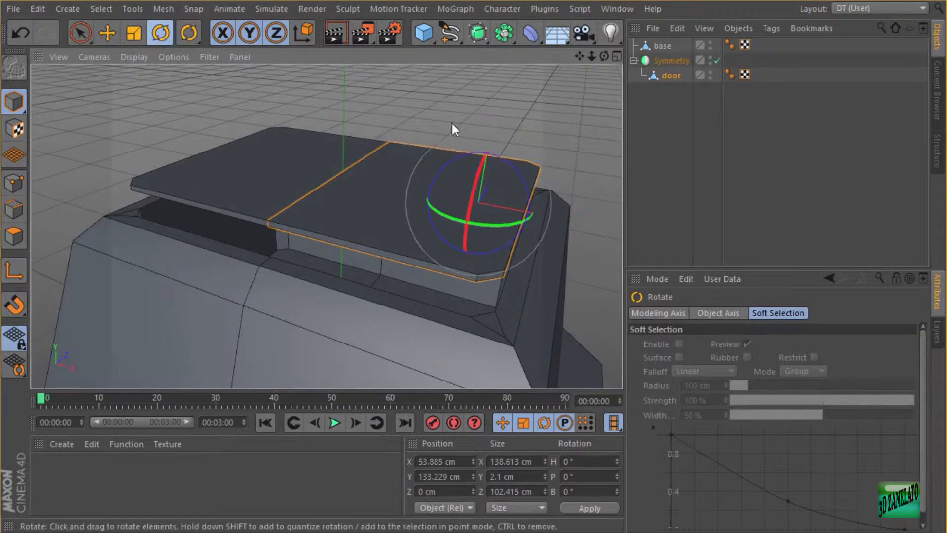
left_click_drag(513, 161, 526, 191)
key("ctrl+z")
left_click_drag(408, 169, 328, 181, "alt")
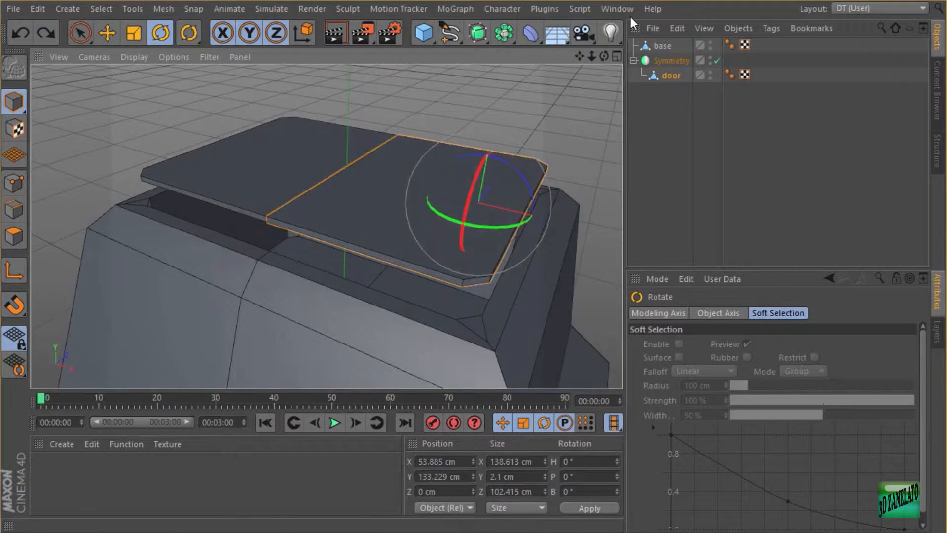
- Collapse the Symmetry object's hierarchy and rename the object doors
left_click(634, 60)
double_click(663, 61)
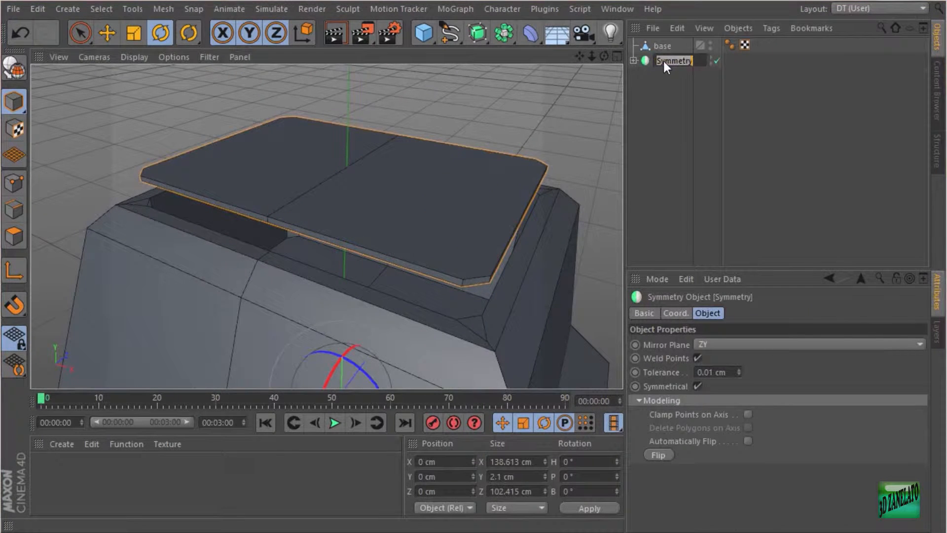
type("doors")
key("Return")
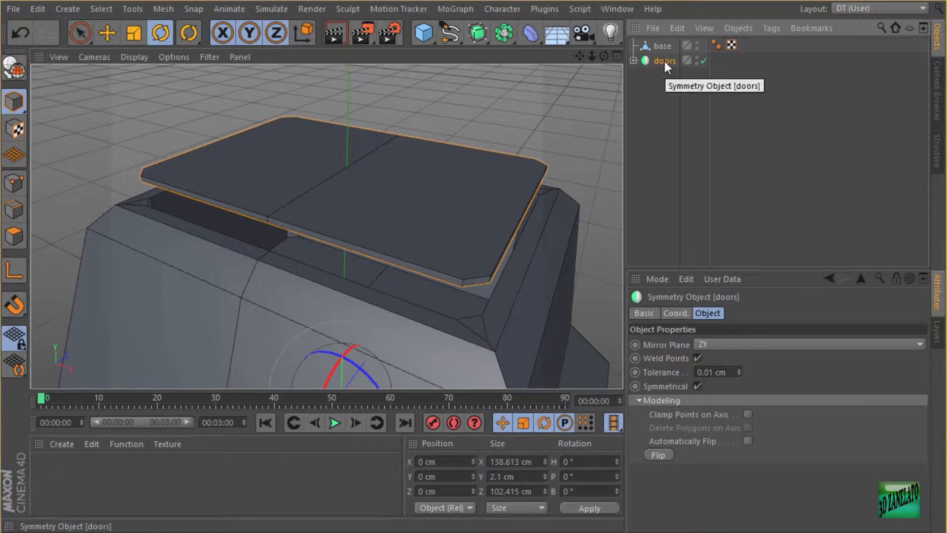
- Lower the doors object along Y to about -16.4 cm so it sits inside the base's rim
left_click(696, 57)
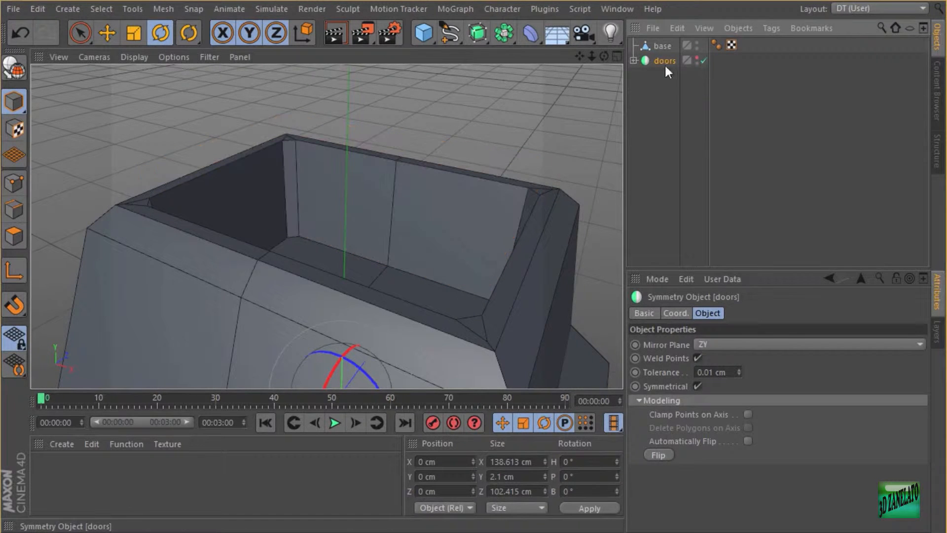
left_click(111, 37)
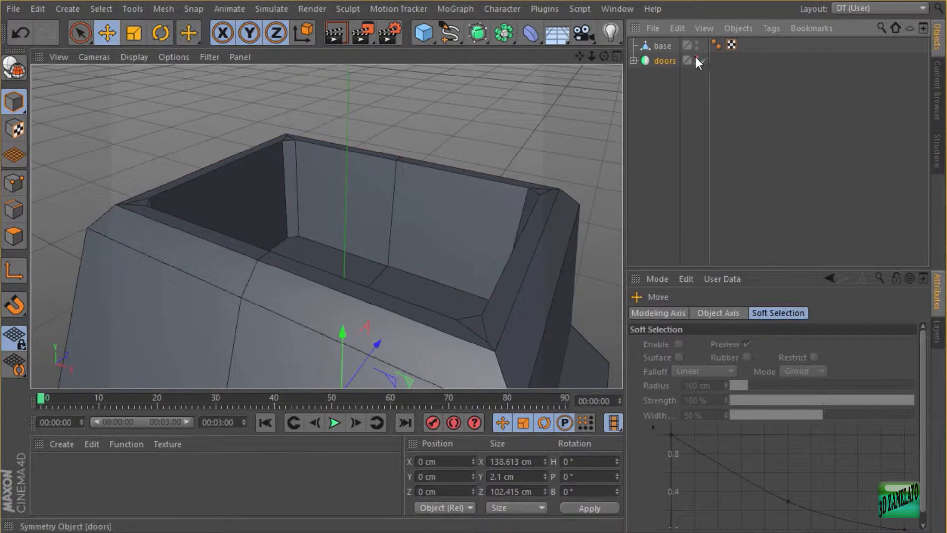
left_click(696, 59)
left_click_drag(513, 153, 393, 233, "alt")
left_click_drag(347, 275, 345, 301)
left_click_drag(378, 209, 377, 264, "alt")
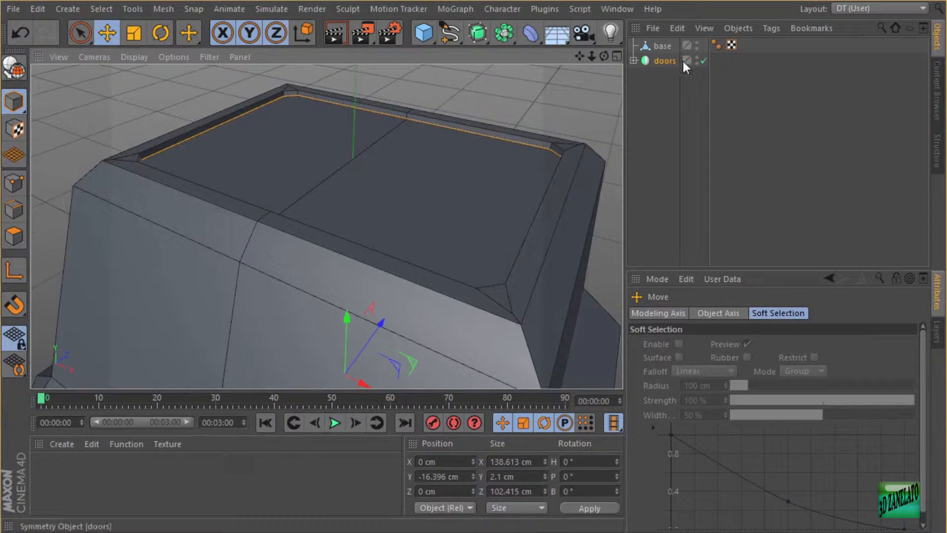
- Hide the doors object to expose the base's opening
double_click(696, 57)
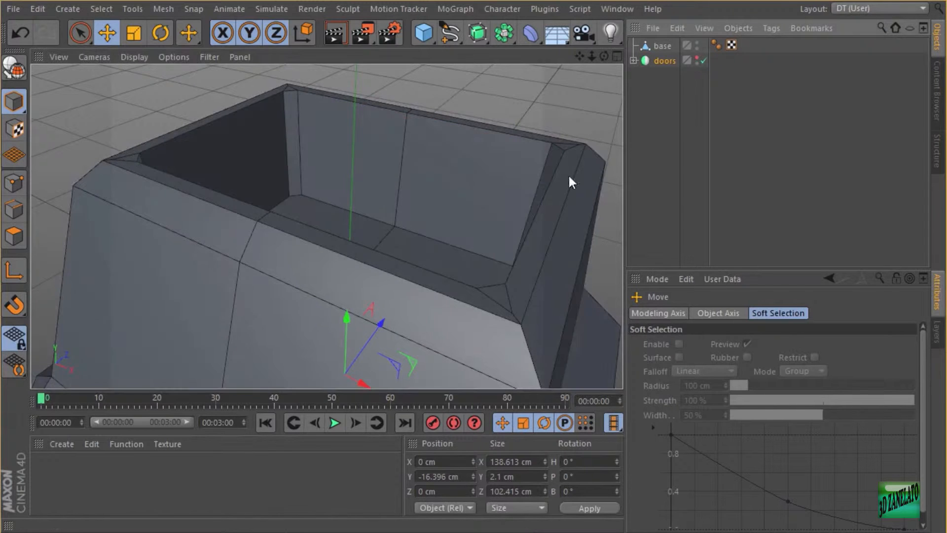
scroll(419, 176, "down", 4)
left_click_drag(394, 173, 430, 159, "alt")
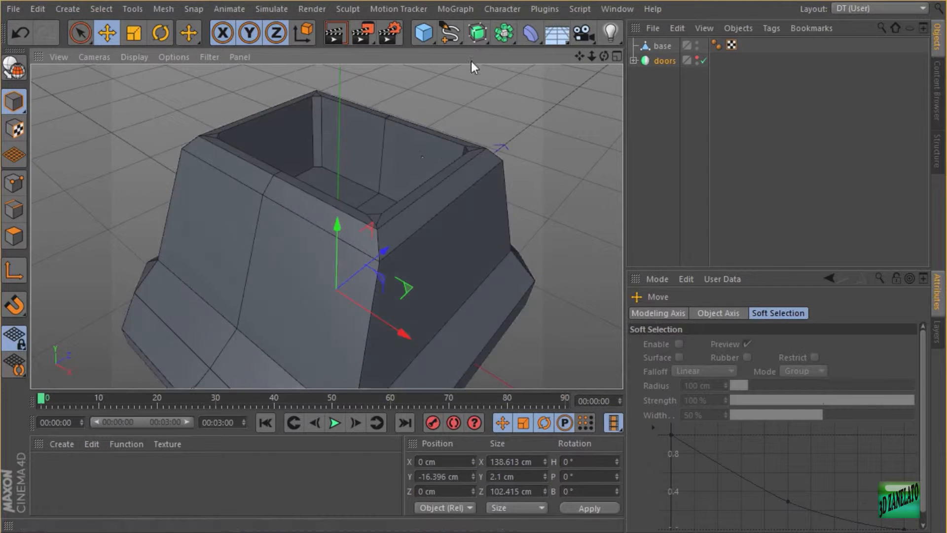
left_click_drag(454, 218, 493, 194, "alt")
left_click_drag(509, 140, 483, 104, "alt")
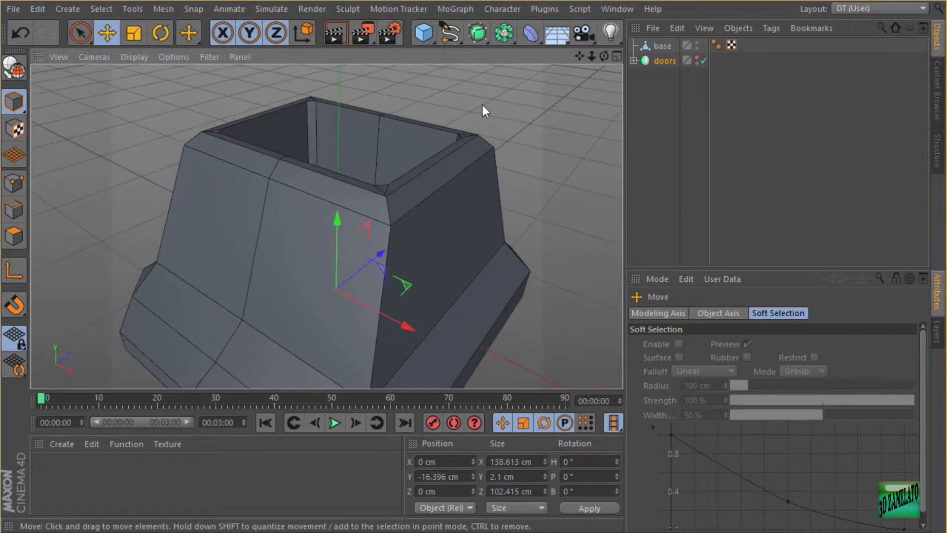
- Add a cube, raise it to about Y 73 cm and resize it to about 131.6 × 134.8 × 93.3 cm within the opening
left_click(418, 31)
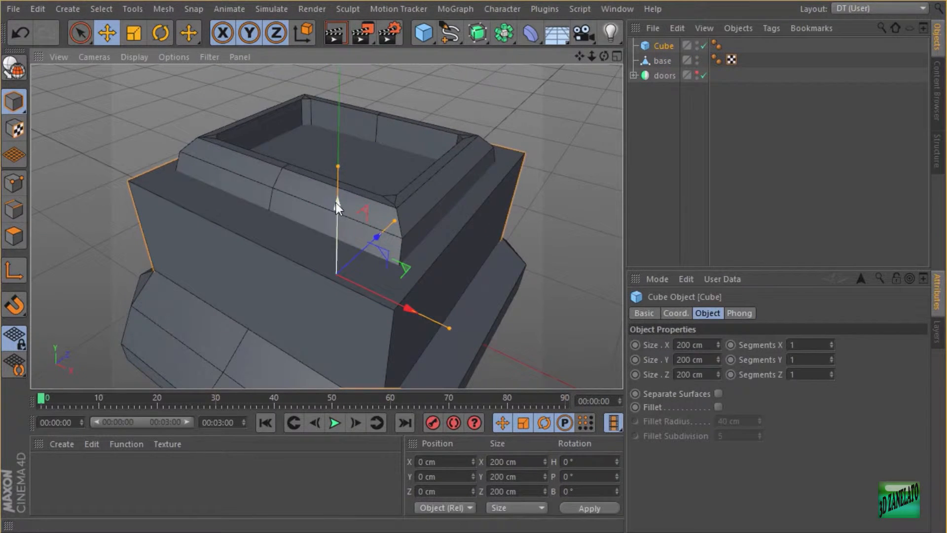
left_click_drag(336, 203, 341, 159)
left_click(106, 34)
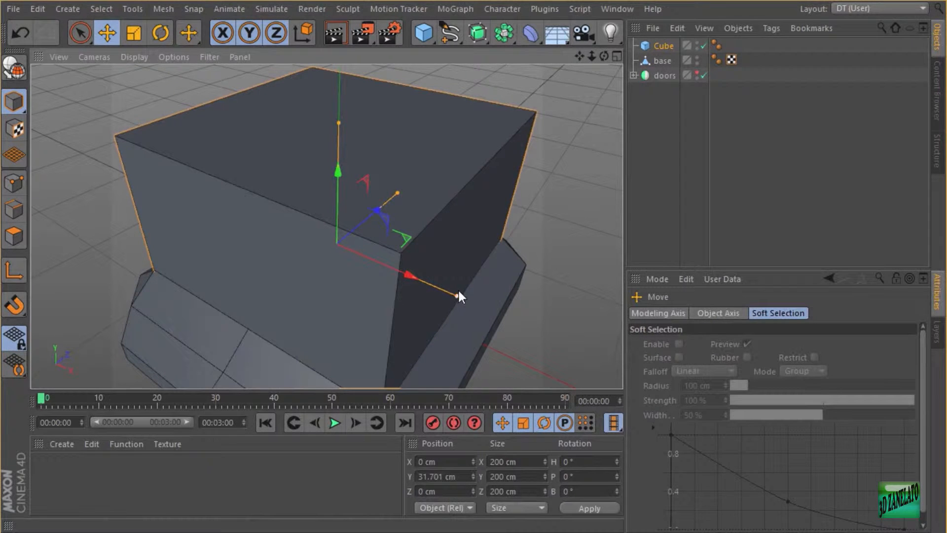
left_click_drag(445, 289, 413, 269)
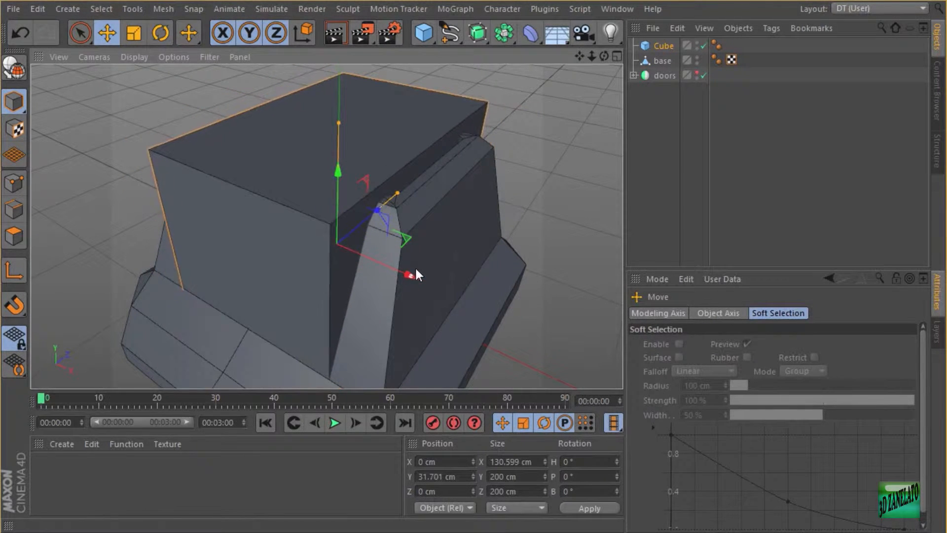
left_click_drag(399, 194, 363, 217)
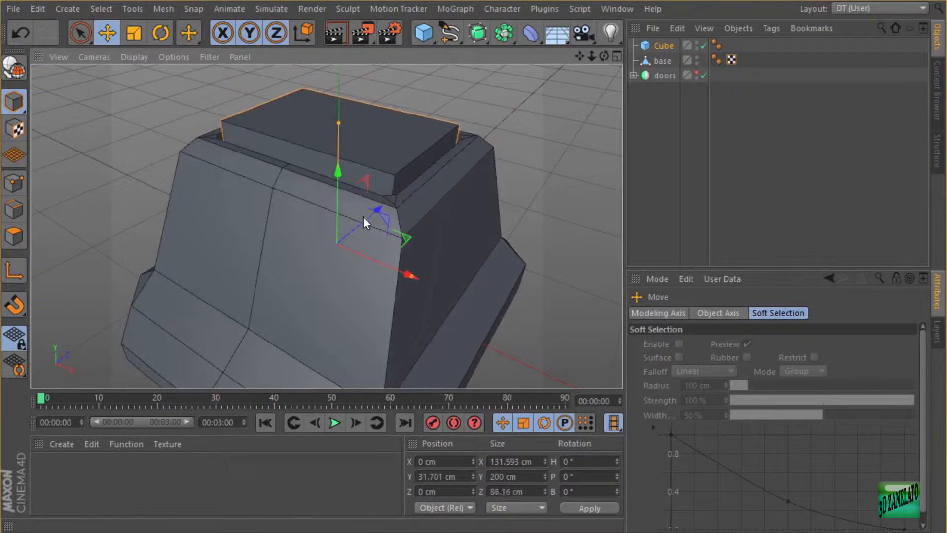
left_click_drag(339, 127, 495, 176)
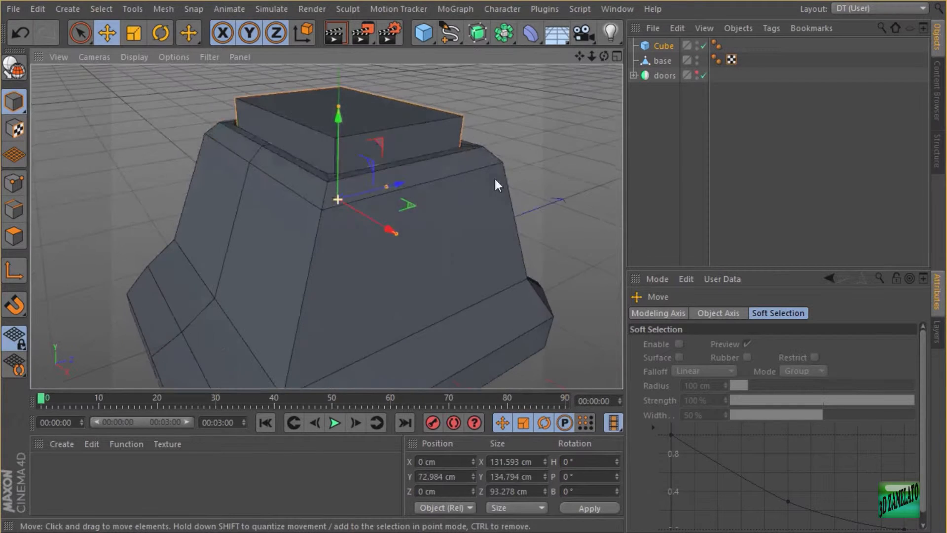
- Shrink the cube to about 100.8 × 51 × 87.2 cm and raise it to about Y 111.3 cm
left_click_drag(212, 248, 273, 239, "alt")
left_click_drag(391, 211, 404, 251, "alt")
left_click_drag(414, 246, 404, 248)
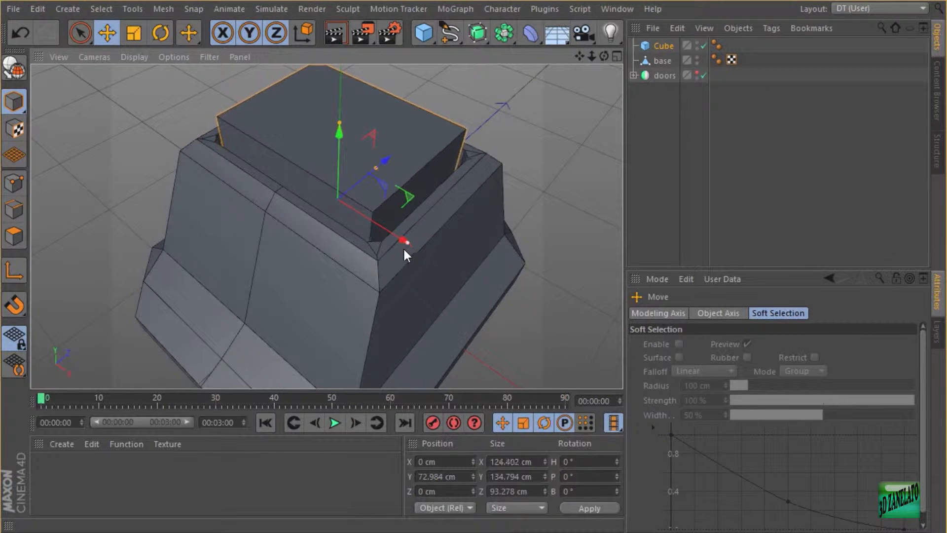
left_click_drag(339, 129, 340, 94)
left_click_drag(395, 141, 413, 200, "alt")
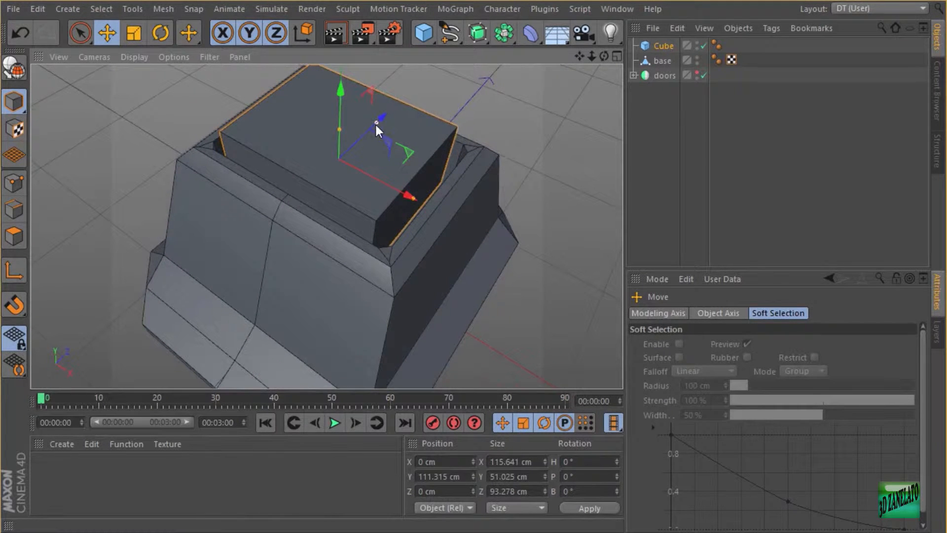
left_click_drag(375, 123, 376, 130)
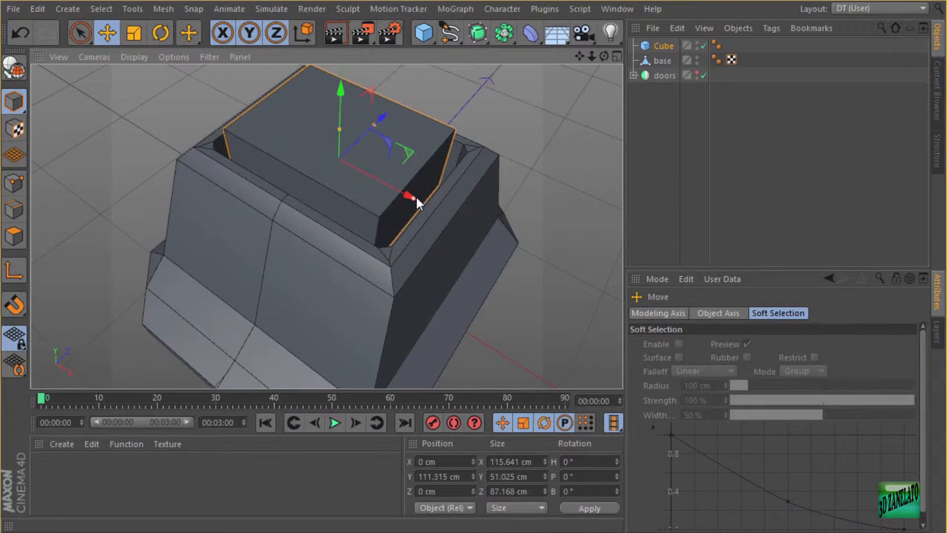
left_click_drag(416, 195, 402, 194)
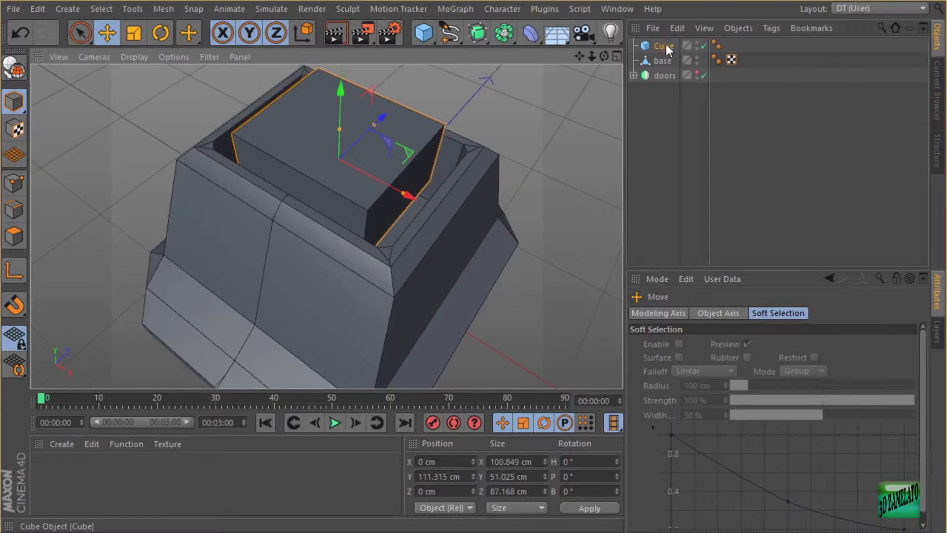
- Set the cube's Y and Z sizes to 60 cm
left_click(665, 46)
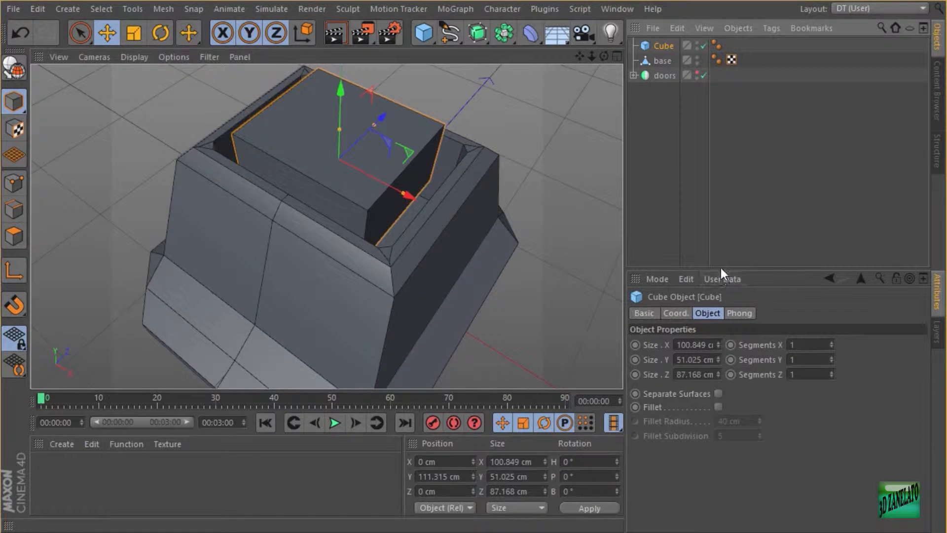
left_click_drag(721, 270, 717, 211)
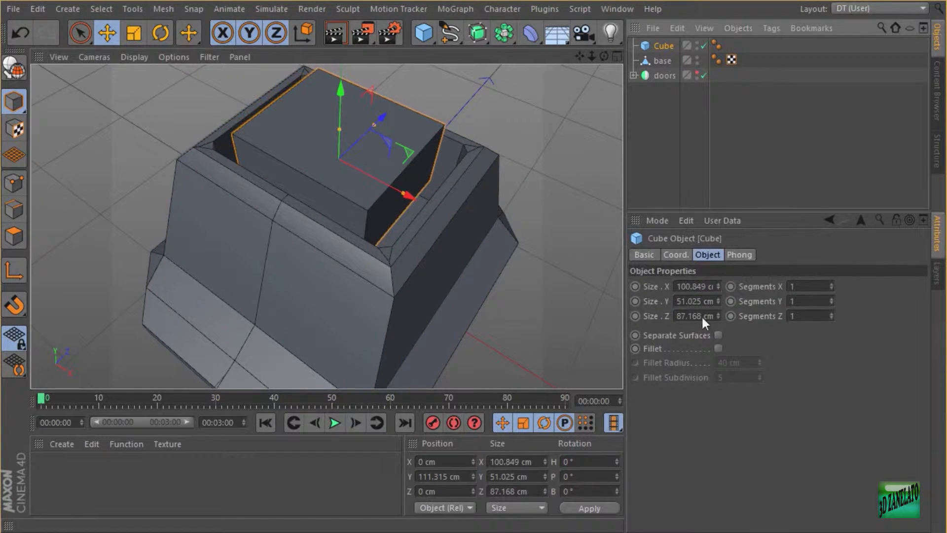
left_click(675, 301)
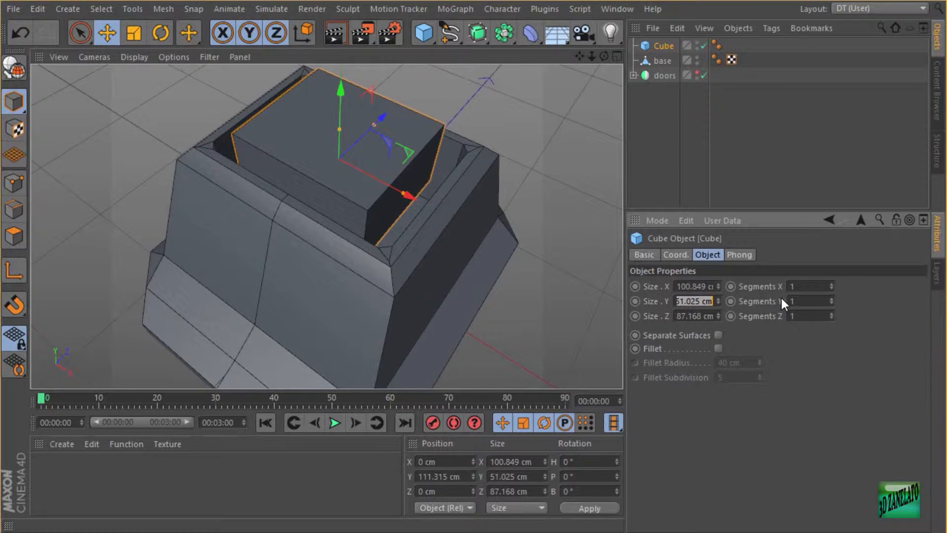
key("Return")
left_click(678, 299)
type("60")
key("Return")
left_click(669, 138)
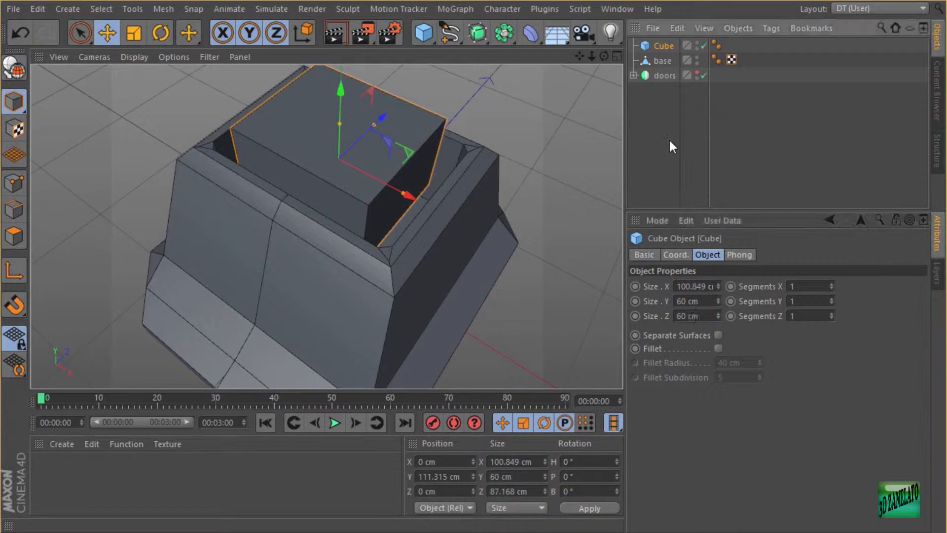
- Stretch the cube along Z to about 86 cm to fill the opening's depth
left_click(663, 46)
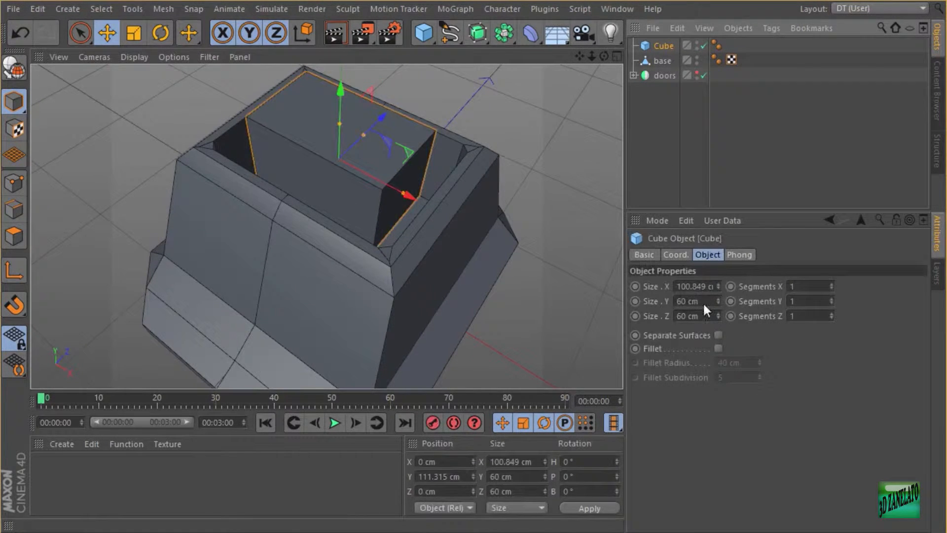
mouse_move(504, 250)
left_mouse_down("alt")
mouse_move(537, 238)
mouse_move(513, 250)
left_mouse_up("alt")
mouse_move(396, 137)
left_mouse_down("alt")
mouse_move(294, 106)
mouse_move(378, 149)
mouse_move(394, 145)
left_mouse_up("alt")
left_click_drag(387, 211, 397, 135, "alt")
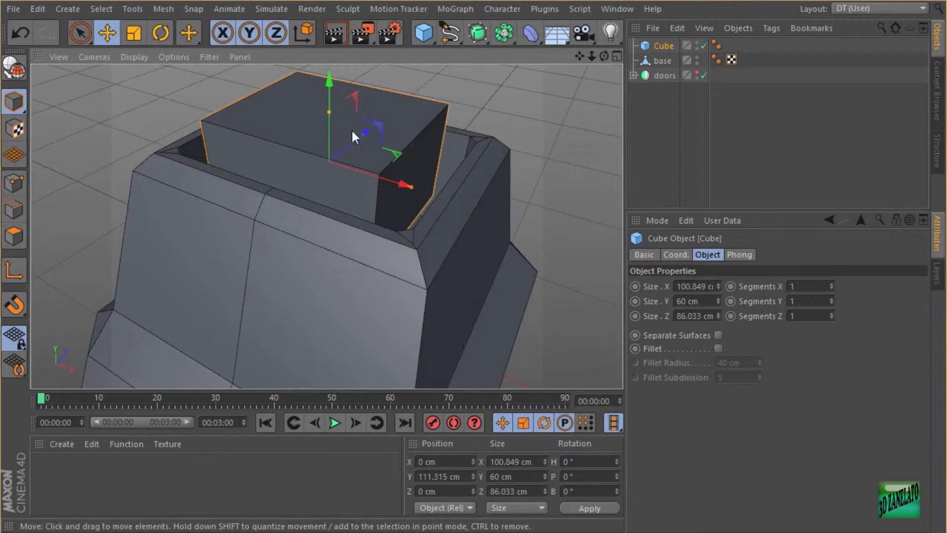
- Convert the cube to an editable polygon object and rename it inner base
key("c")
double_click(659, 46)
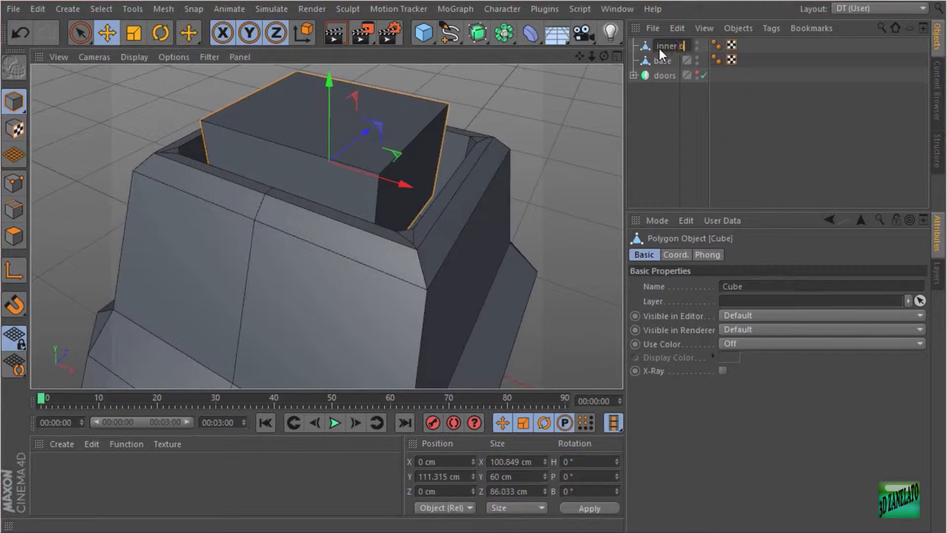
type("inner base")
key("Return")
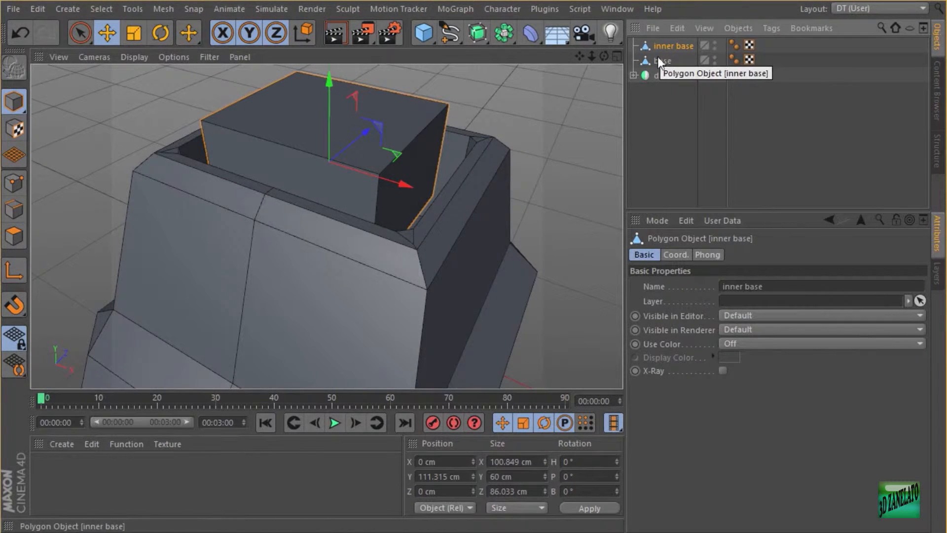
left_click_drag(454, 254, 387, 219, "alt")
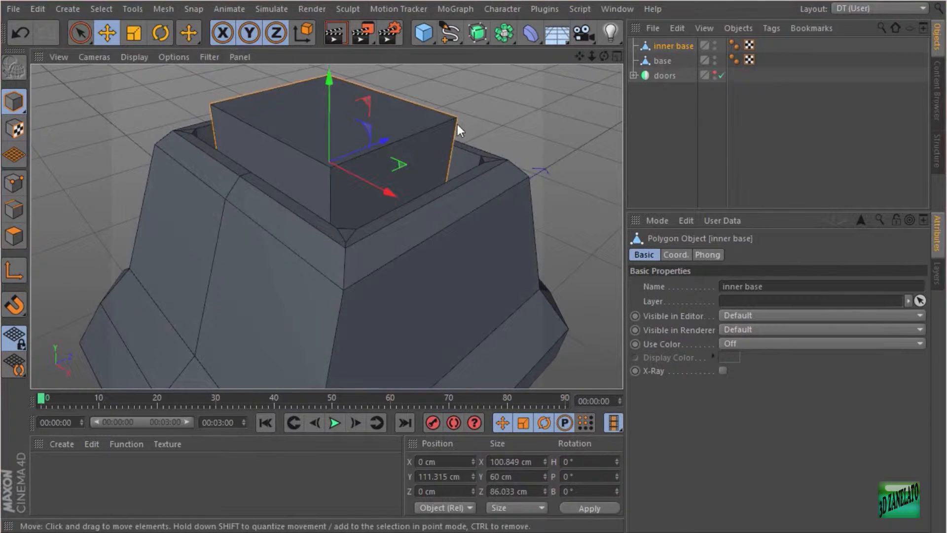
left_click_drag(261, 157, 259, 159)
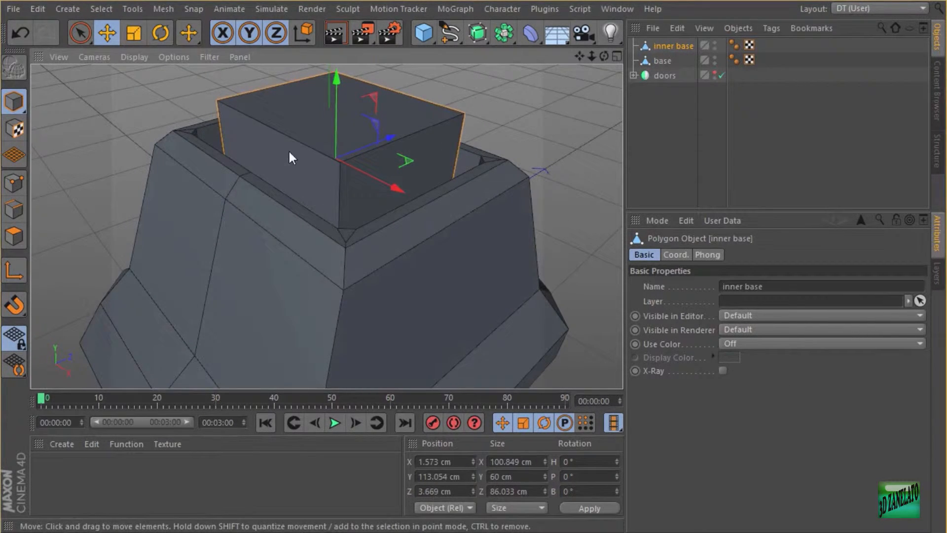
key("ctrl+z")
- Ring-select the inner base's four vertical edges and bevel them in Chamfer mode with an offset of about 8.2 cm
left_click(14, 210)
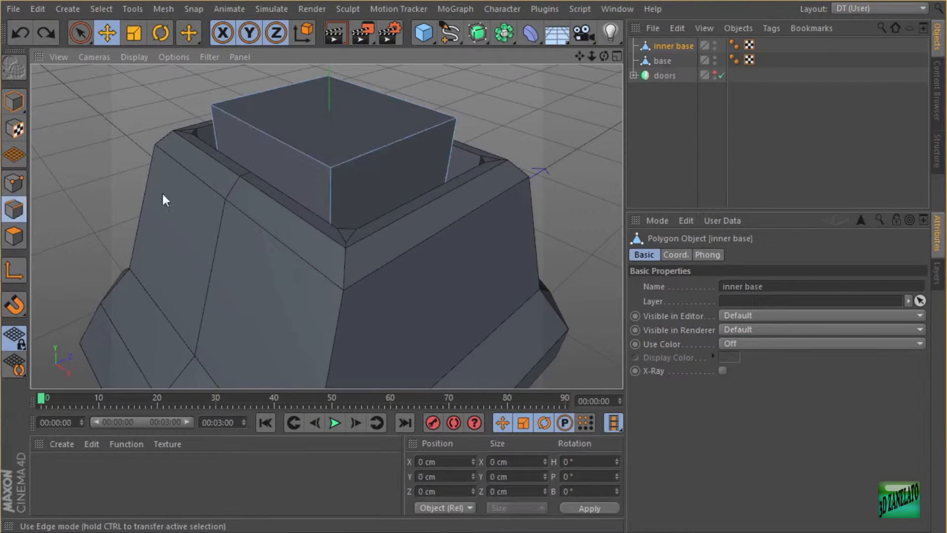
left_click_drag(163, 197, 457, 138, "alt")
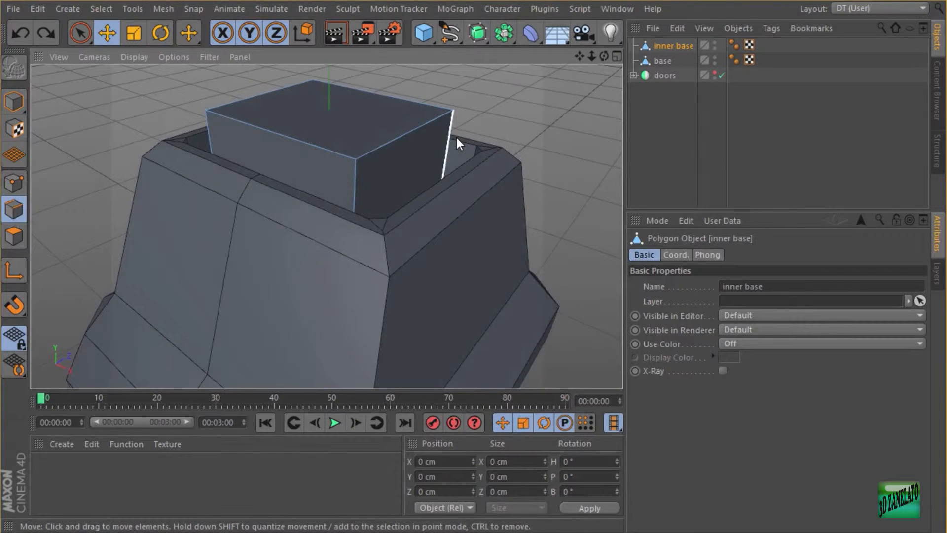
key("u")
key("b")
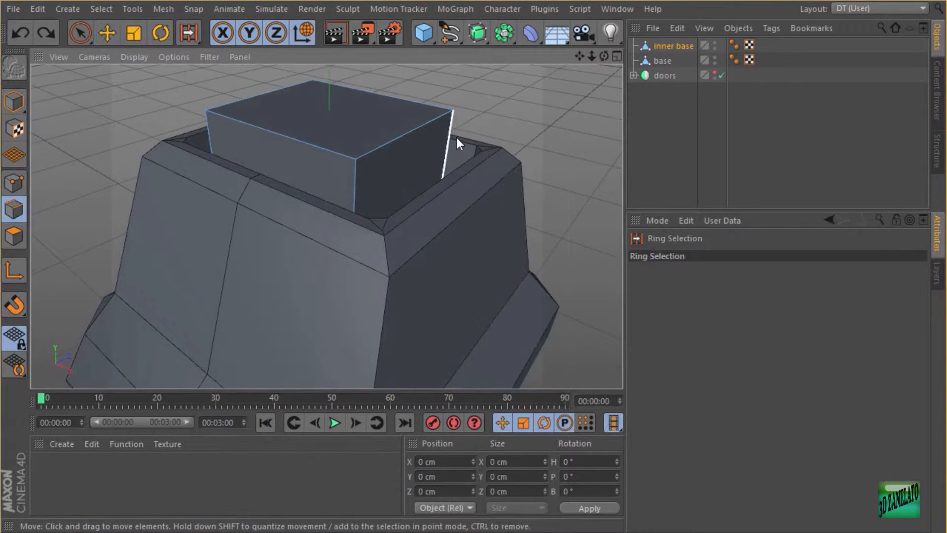
left_click(357, 185)
mouse_move(457, 148)
left_mouse_down("alt")
mouse_move(332, 158)
mouse_move(449, 166)
mouse_move(455, 152)
left_mouse_up("alt")
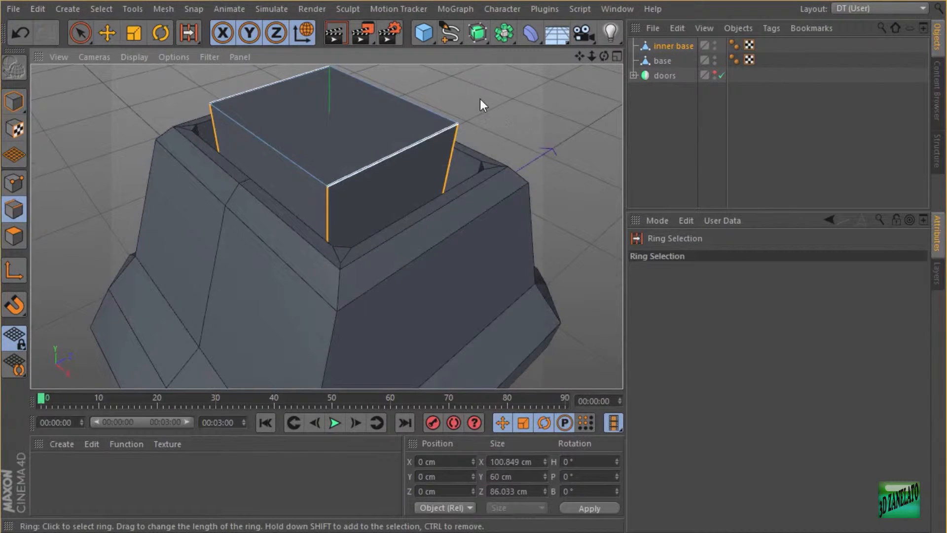
right_click(480, 99)
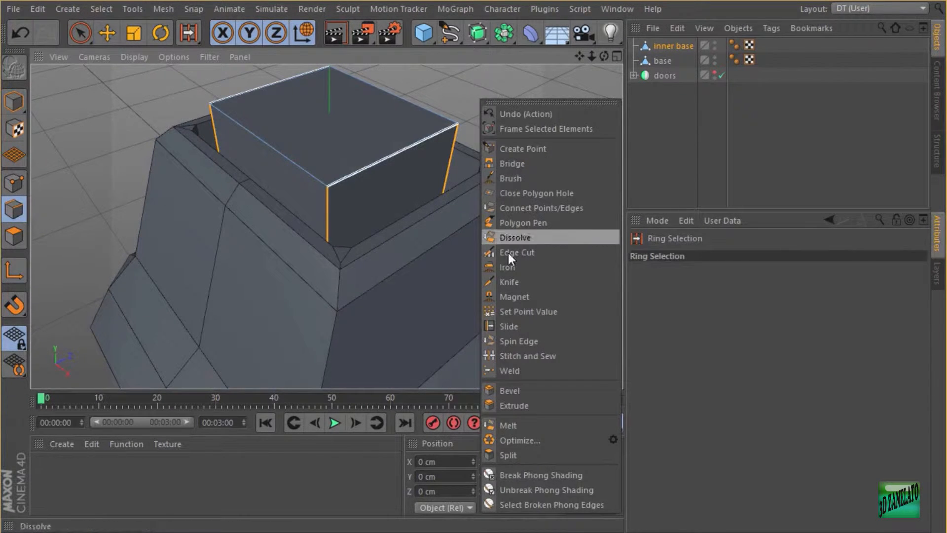
left_click(513, 391)
left_click_drag(459, 103, 522, 96)
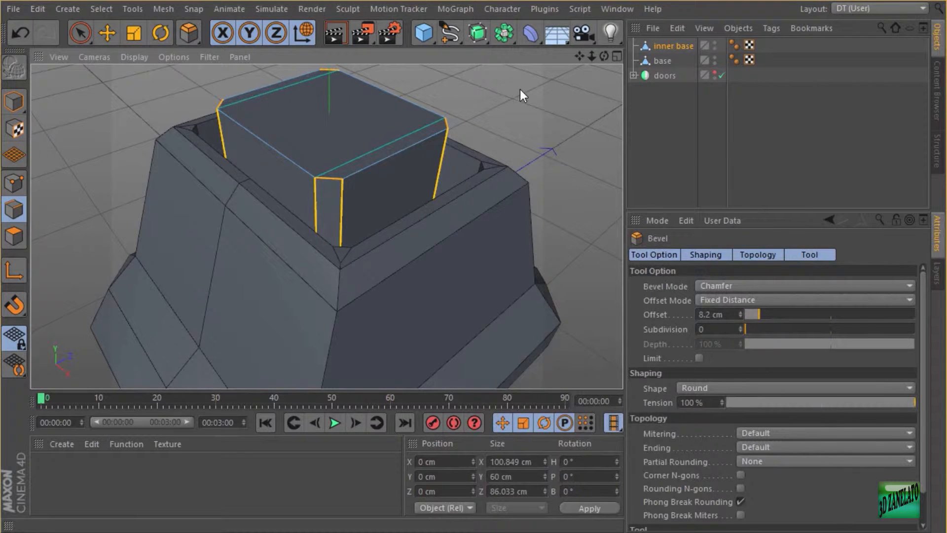
- Undo the chamfer on the inner base's vertical edges and set the Bevel offset mode to Proportional
key("ctrl+z")
left_click_drag(410, 120, 499, 106, "alt")
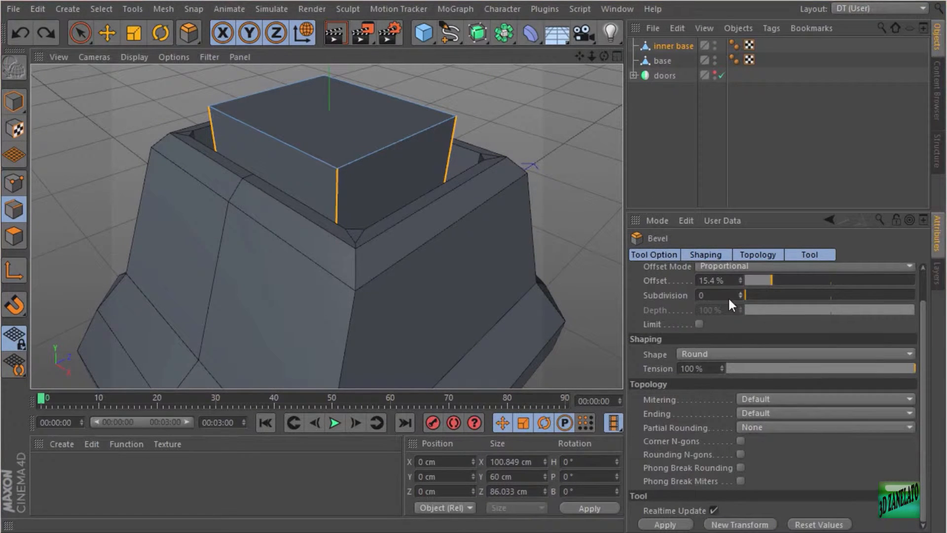
left_click(740, 293)
left_click_drag(486, 105, 610, 87)
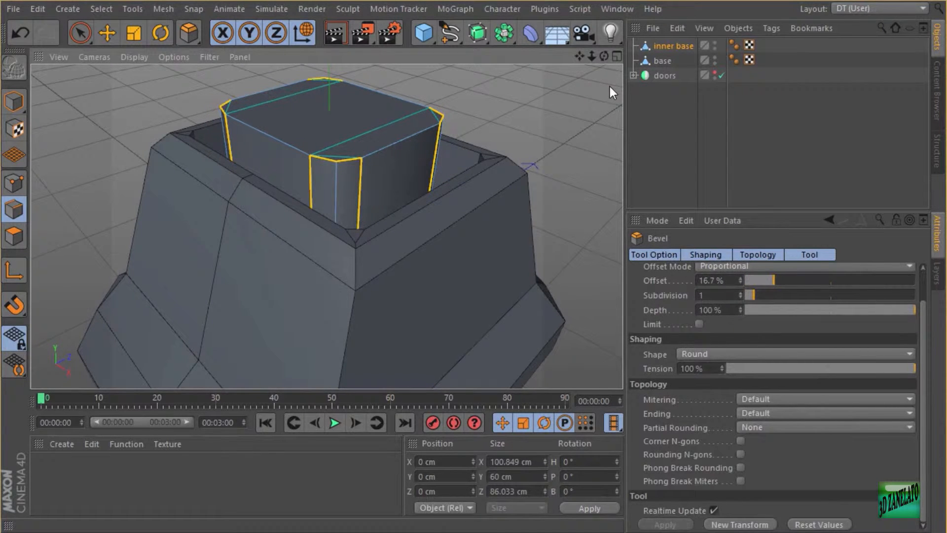
key("ctrl+z")
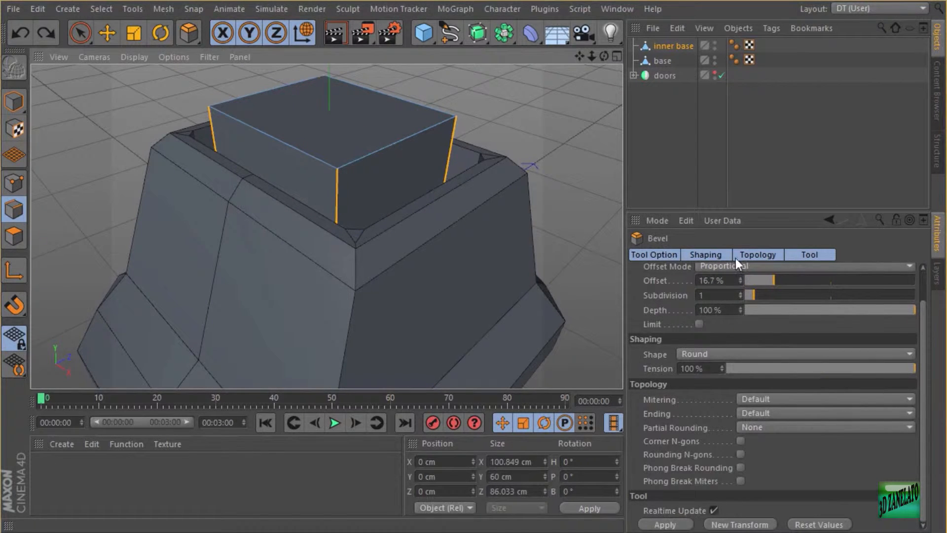
- Bevel the inner base's four vertical edges once with a proportional offset and subdivision 0, undoing the surplus second bevel
left_click(741, 297)
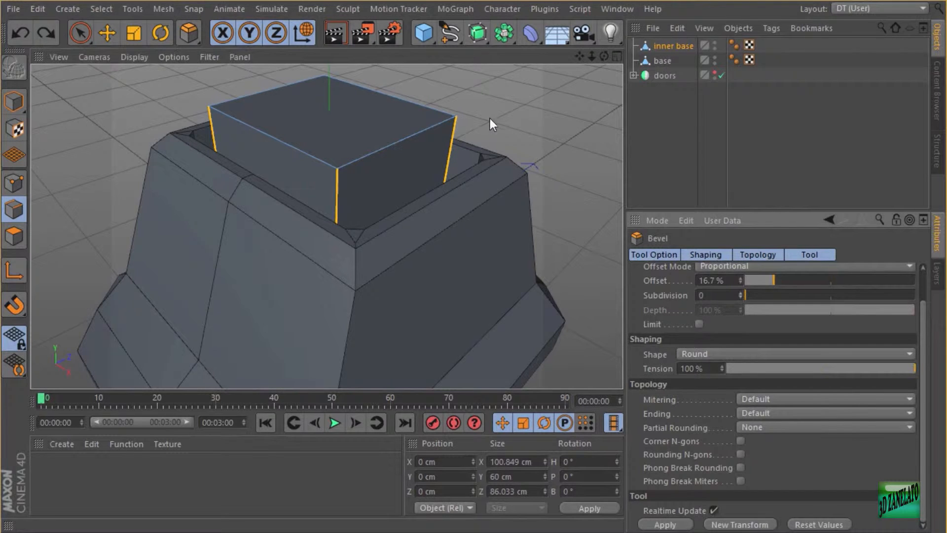
left_click_drag(491, 113, 551, 140)
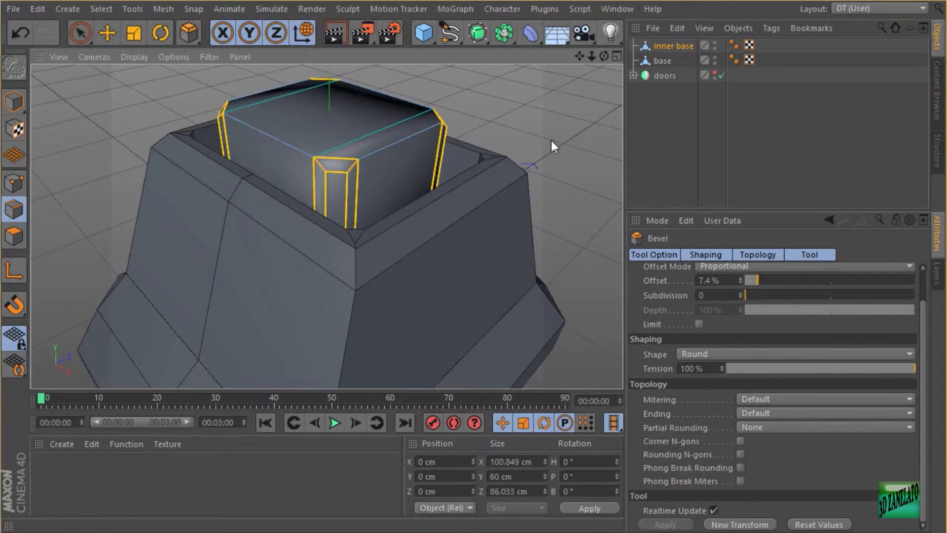
key("ctrl+z")
left_click_drag(472, 99, 485, 108, "alt")
middle_click_drag(484, 105, 483, 113, "alt")
right_click_drag(483, 113, 493, 110, "alt")
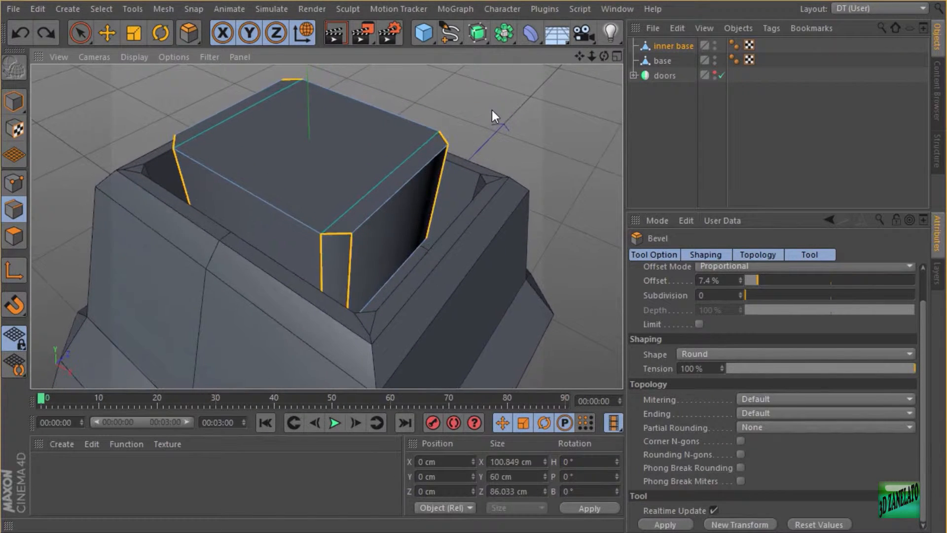
- Loop-select the edges around the top face of the inner base
left_click(81, 32)
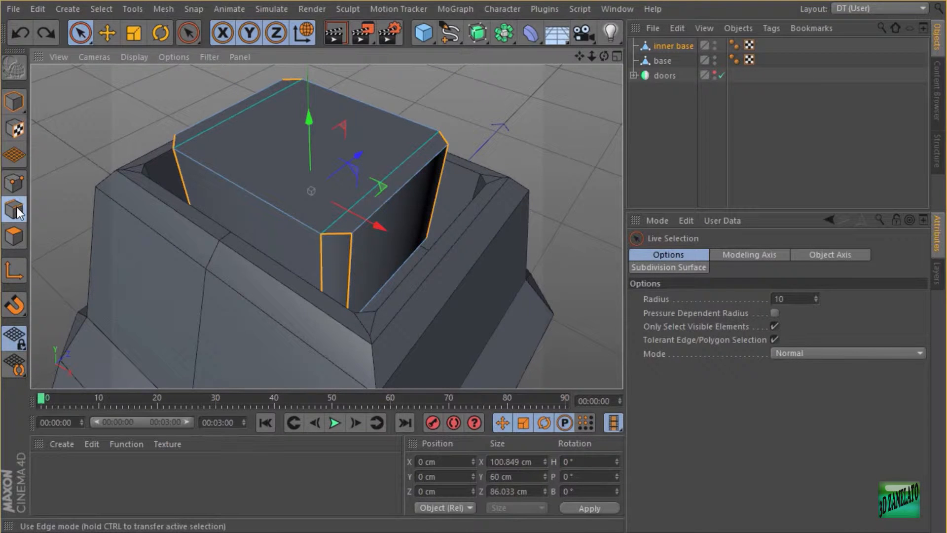
key("u")
key("l")
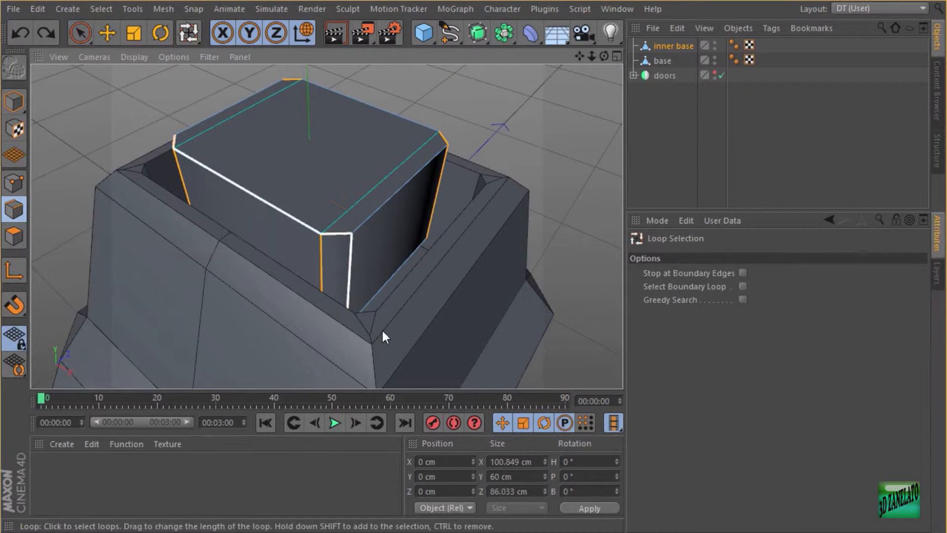
left_click(302, 223)
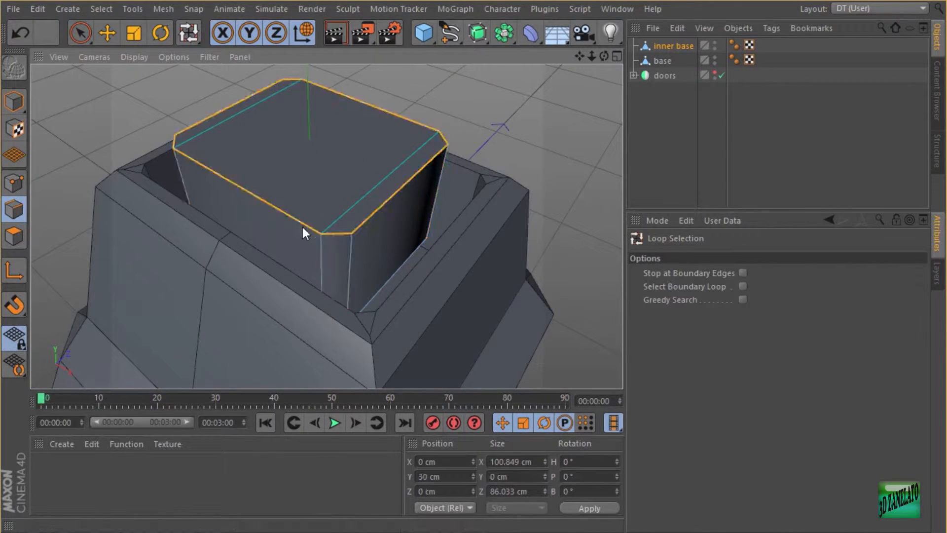
- Try to bevel the inner base's top edge loop with a proportional offset of about 2.1%
right_click(492, 105)
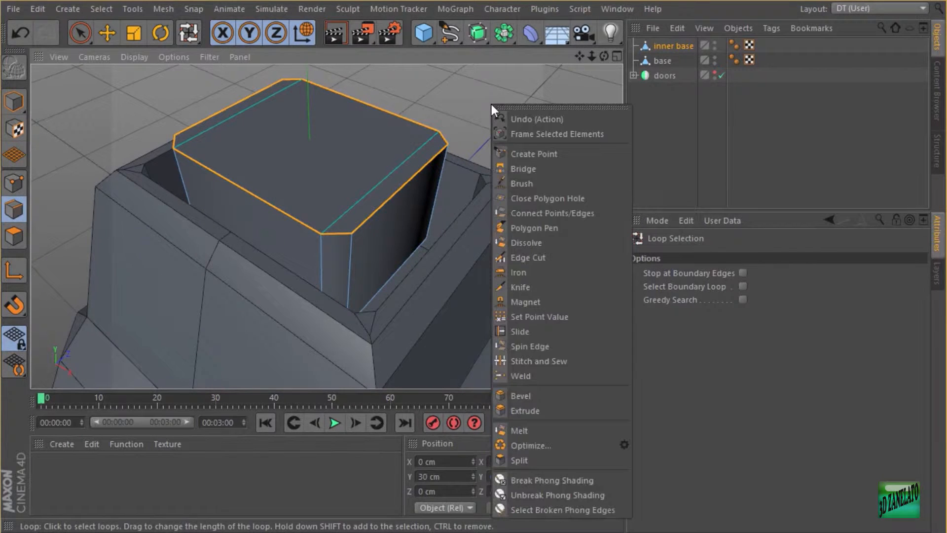
left_click(529, 391)
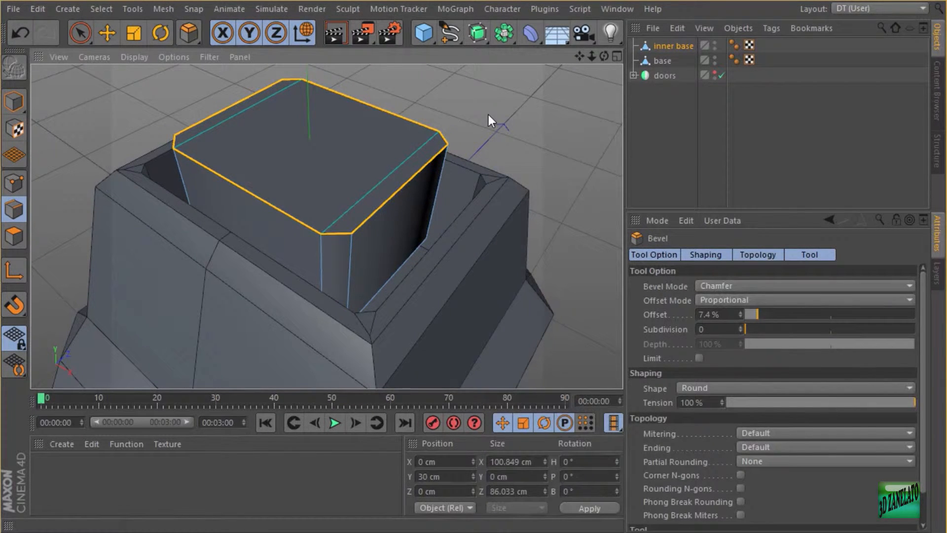
mouse_move(492, 115)
left_mouse_down()
mouse_move(514, 120)
mouse_move(504, 126)
left_mouse_up()
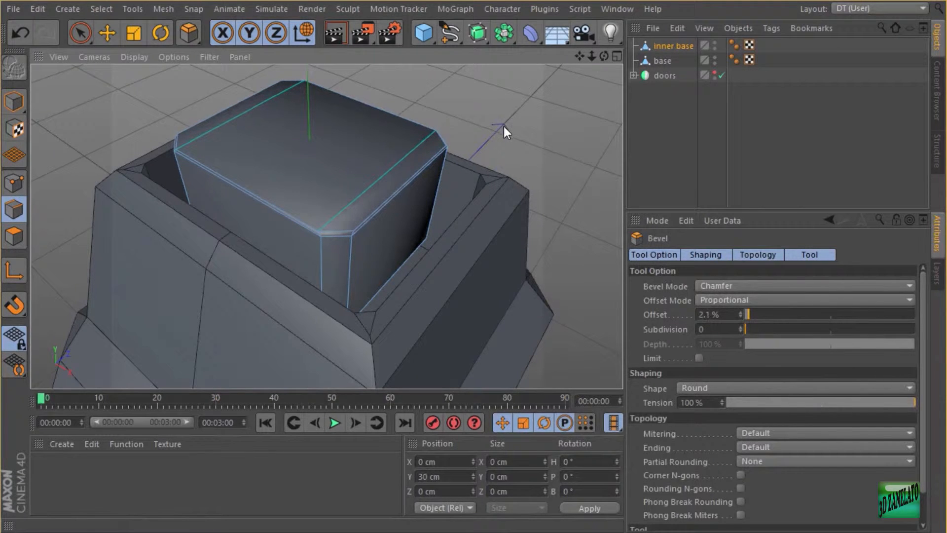
- Set the inner base's Phong angle to 30° and inspect the shading of the bevelled block from several sides
left_click(734, 45)
left_click(727, 301)
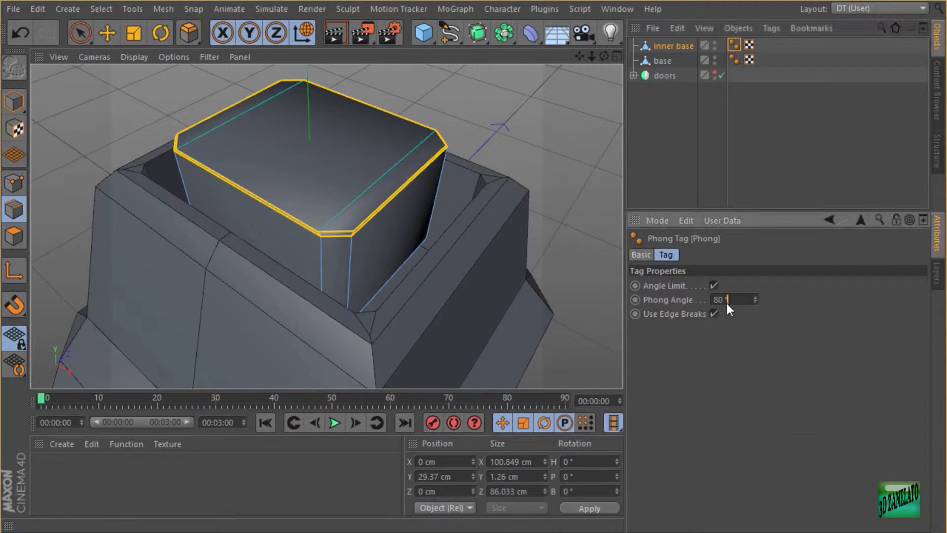
key("Return")
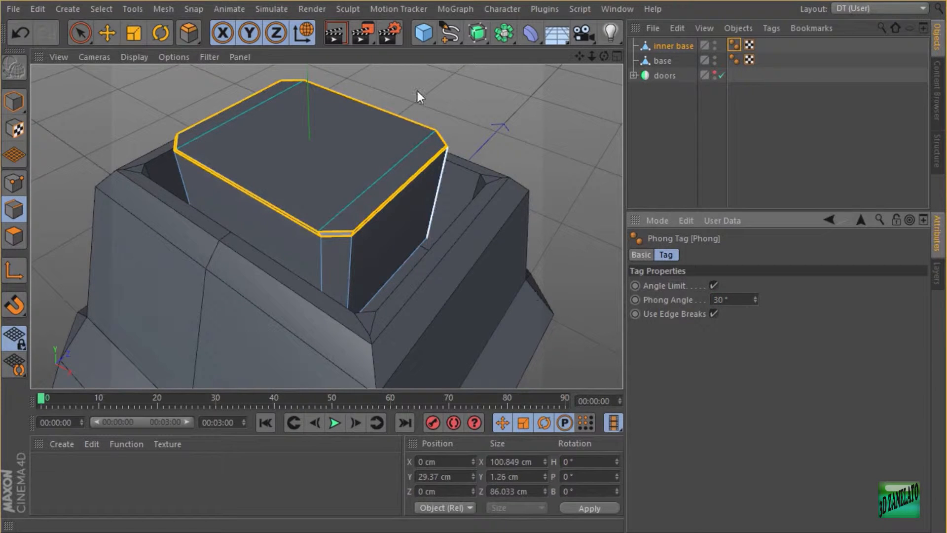
mouse_move(418, 91)
left_mouse_down("alt")
mouse_move(393, 146)
mouse_move(461, 102)
left_mouse_up("alt")
left_click(670, 126)
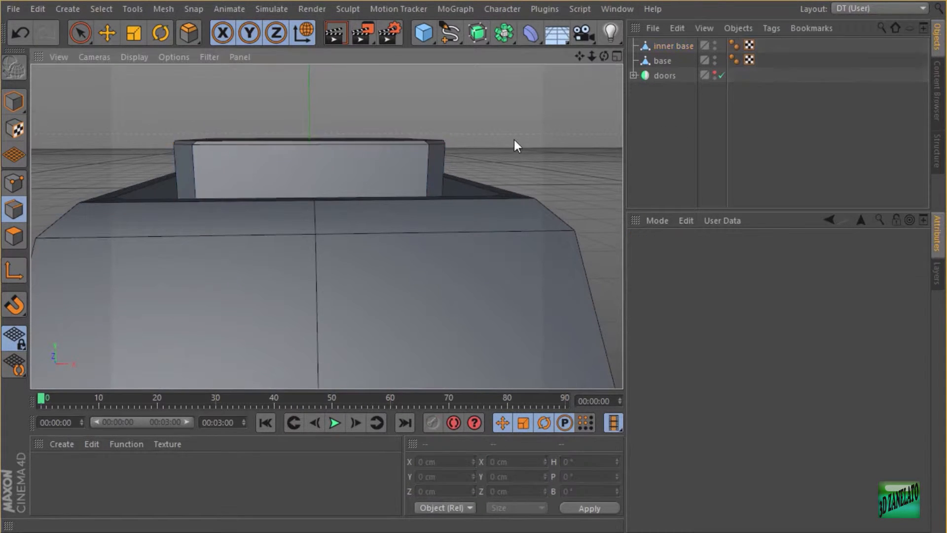
left_click_drag(515, 140, 502, 156, "alt")
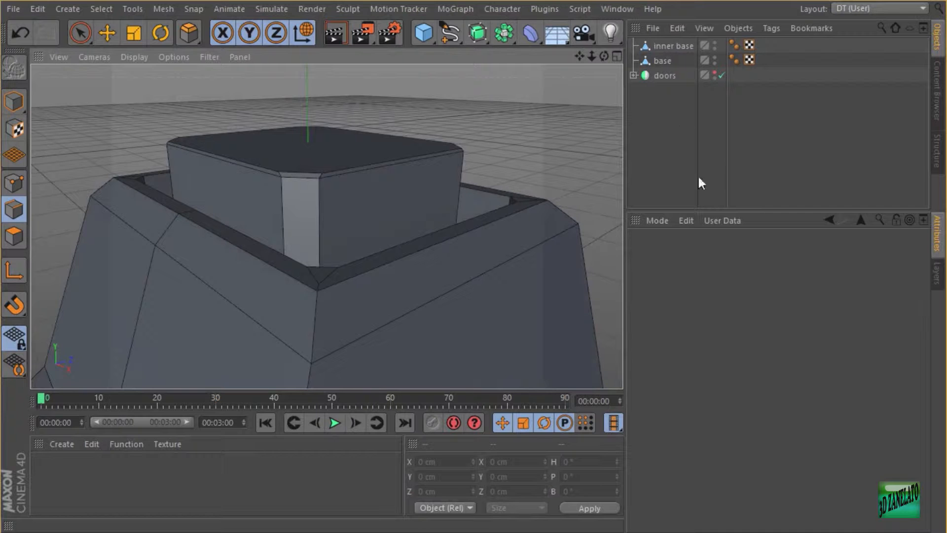
- Undo the Phong angle change and the bevel on the inner base's top edge loop
key("ctrl+z")
key("ctrl+z")
key("ctrl+z")
key("ctrl+z")
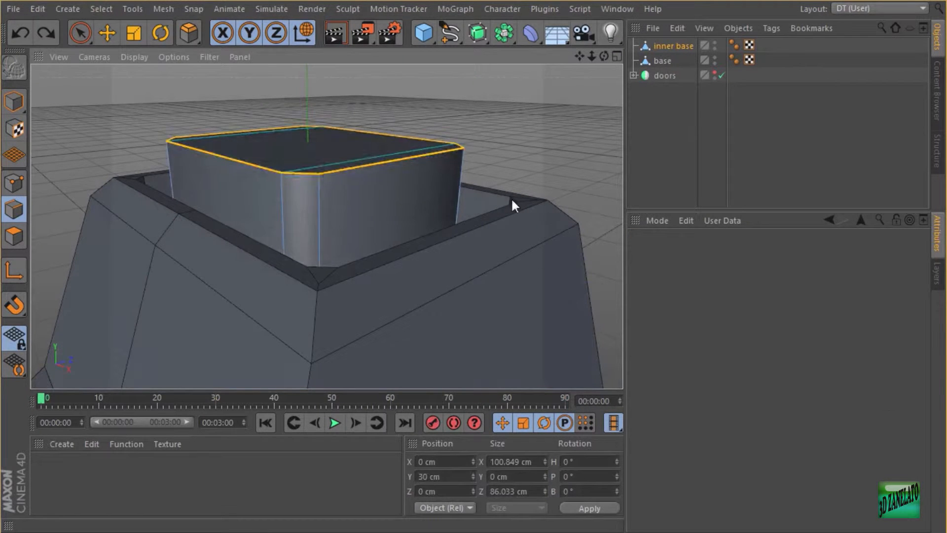
left_click_drag(482, 131, 499, 143, "alt")
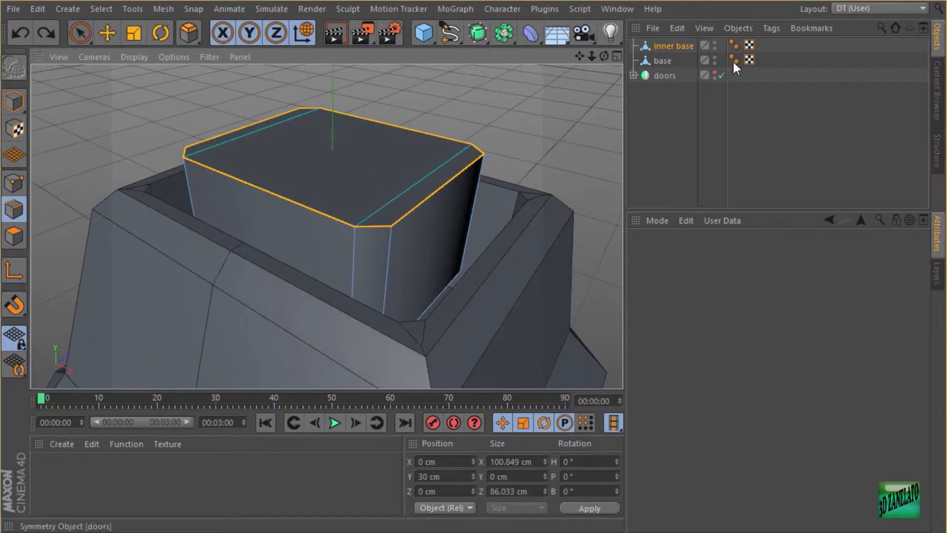
- Prepare the Bevel tool for the top edge loop with Radial offset mode and Corner N-gons enabled
key("m")
key("s")
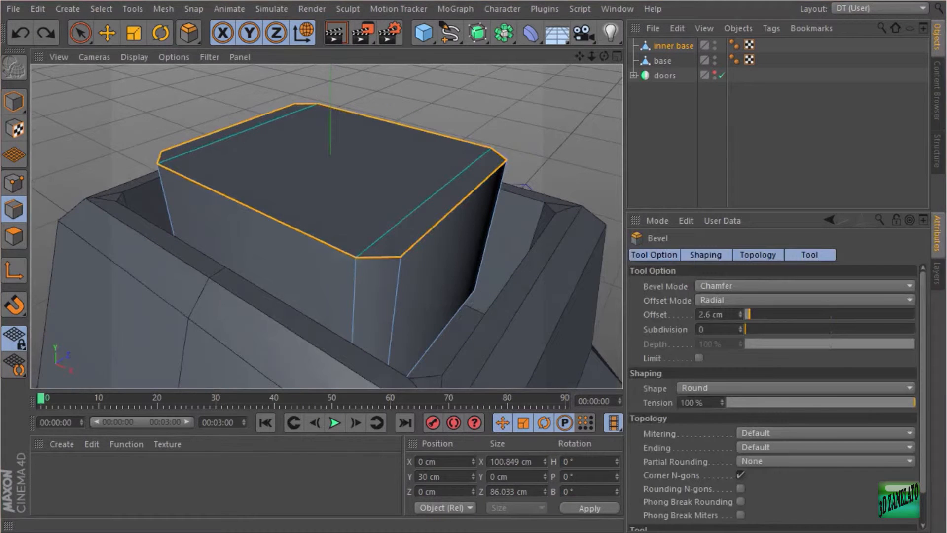
scroll(461, 104, "up", 3)
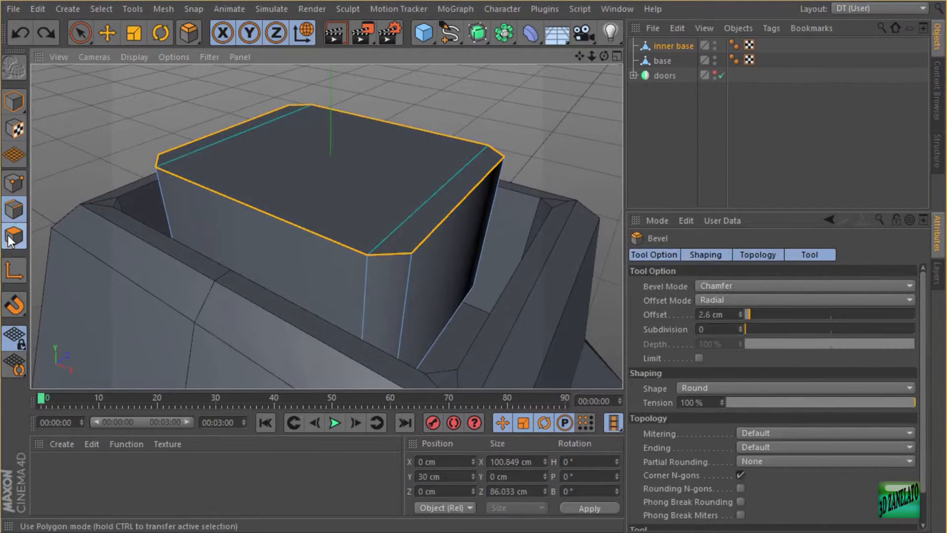
- Select the inner base's top polygon and remove its N-gons
left_click(13, 236)
left_click(392, 147)
left_click_drag(516, 109, 447, 99, "alt")
right_click(447, 98)
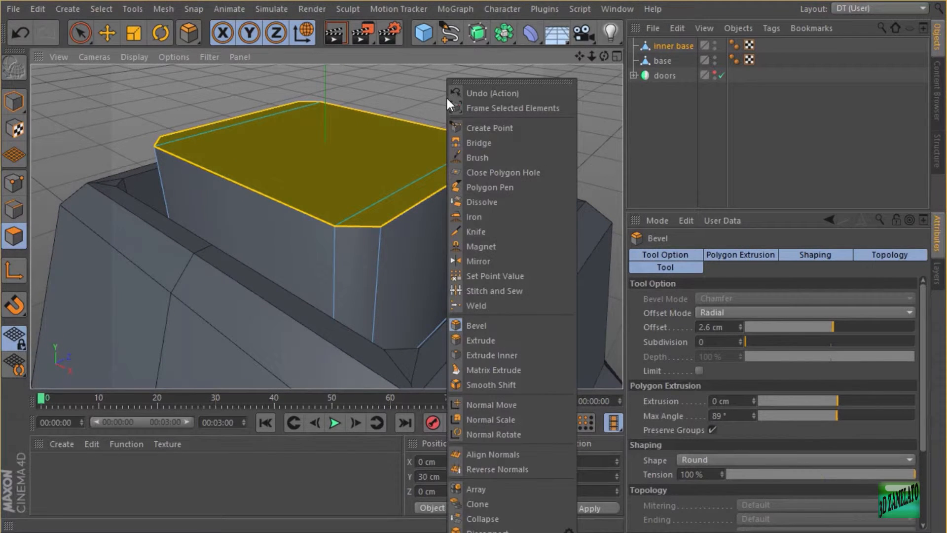
left_click(417, 78)
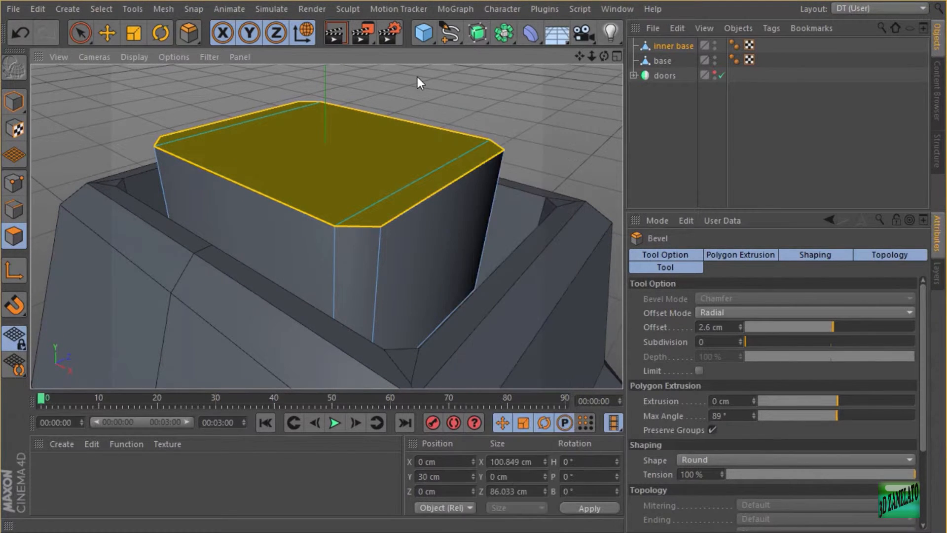
right_click(520, 69)
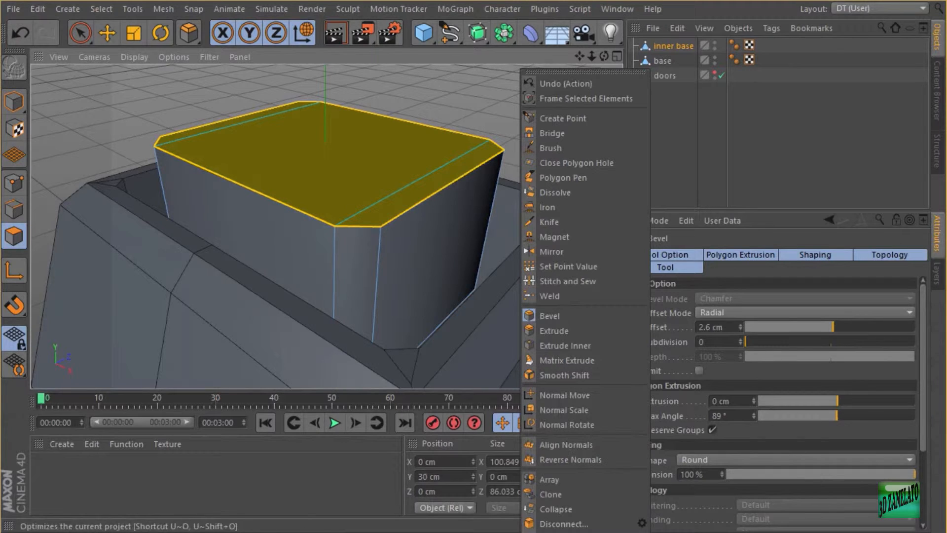
left_click(456, 68)
right_click(461, 73)
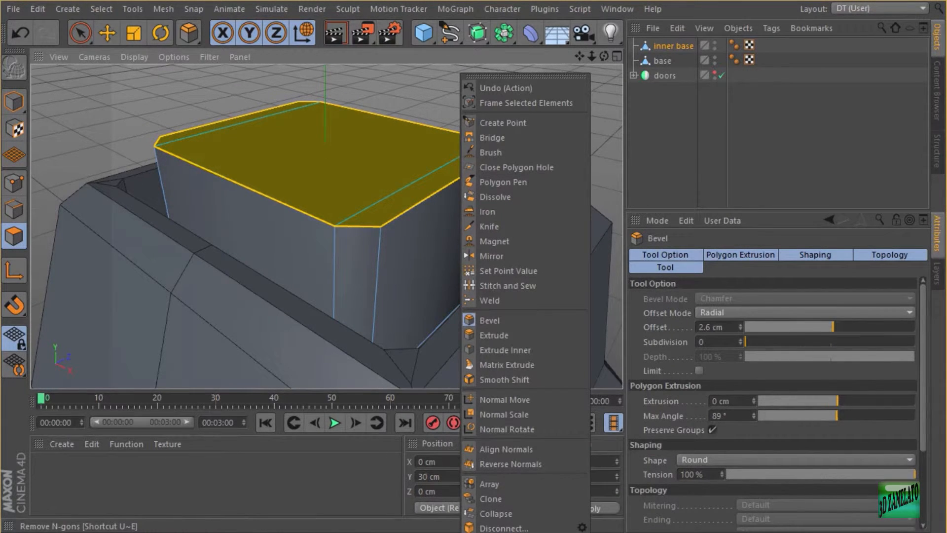
left_click(511, 532)
left_click_drag(463, 109, 469, 115, "alt")
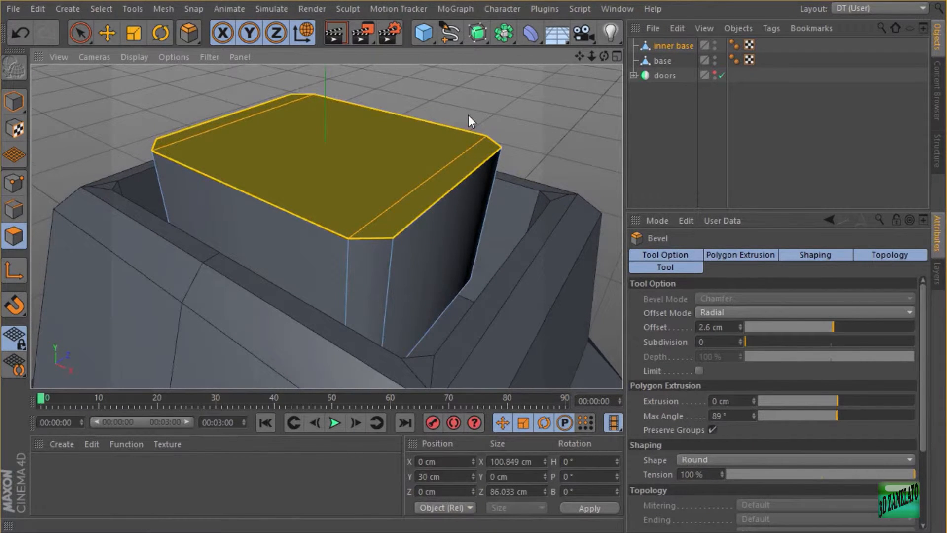
mouse_move(469, 110)
left_mouse_down("alt")
mouse_move(482, 119)
mouse_move(478, 104)
left_mouse_up("alt")
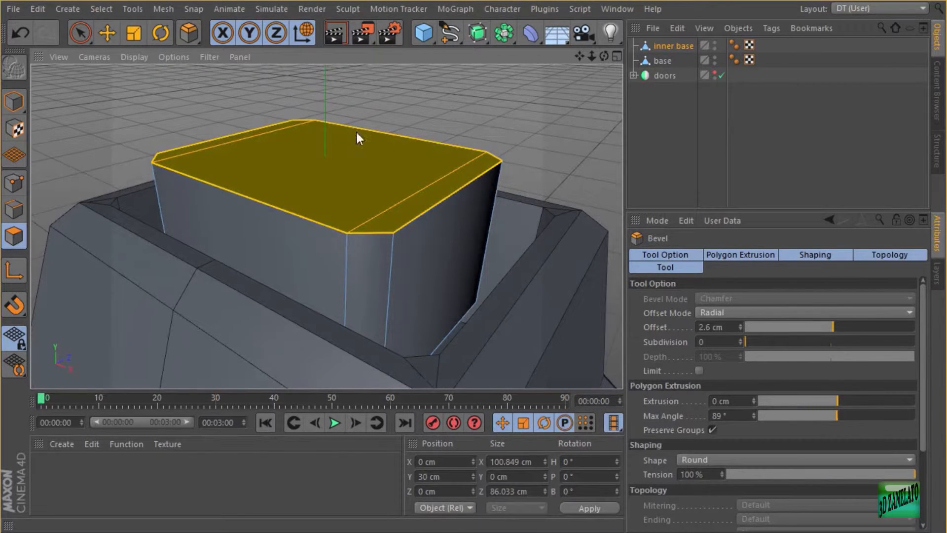
- Bevel the inner base's top edge loop in Chamfer mode with a radial offset of about 1.4 cm
left_click(14, 210)
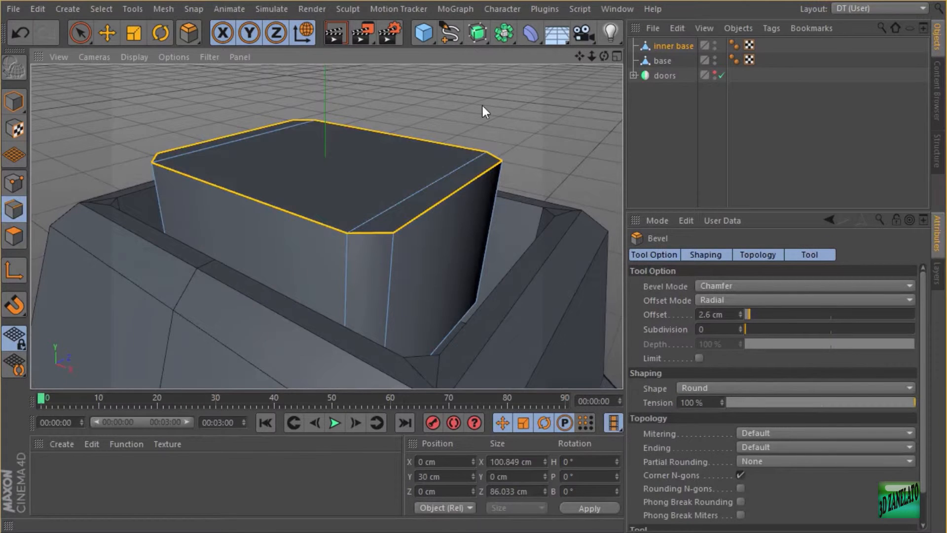
left_click_drag(483, 105, 445, 100, "alt")
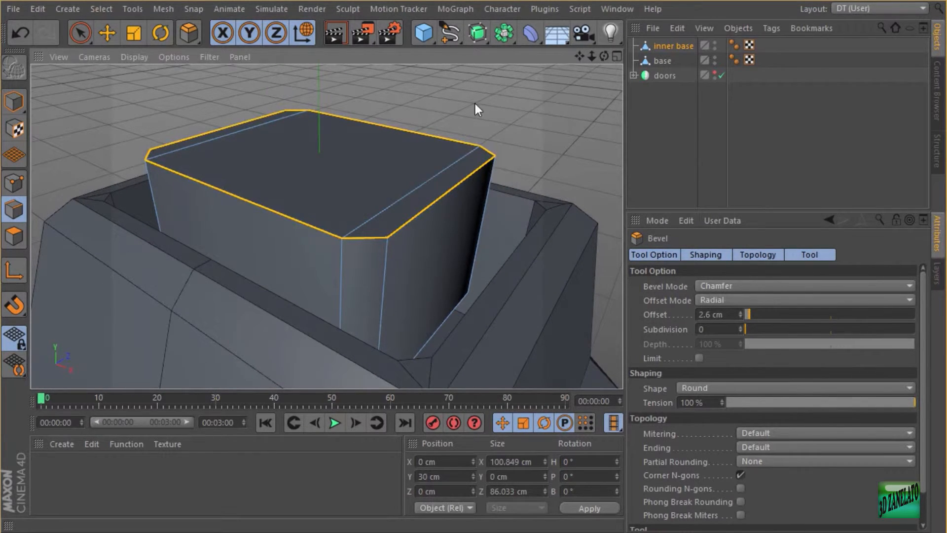
right_click(438, 83)
left_click(493, 372)
left_click_drag(454, 102, 467, 96)
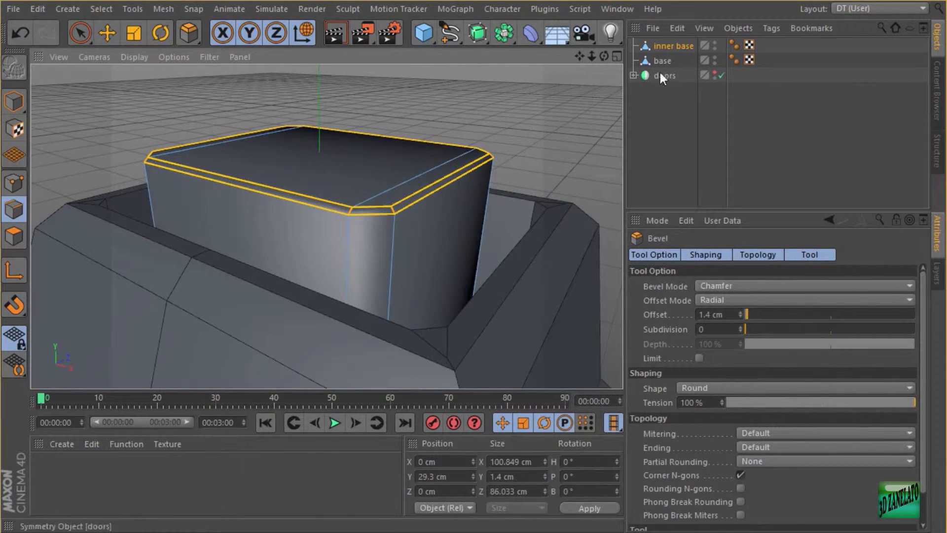
- Set the Phong angle of the bevelled inner base to 30°
left_click(732, 45)
left_click_drag(741, 299, 704, 300)
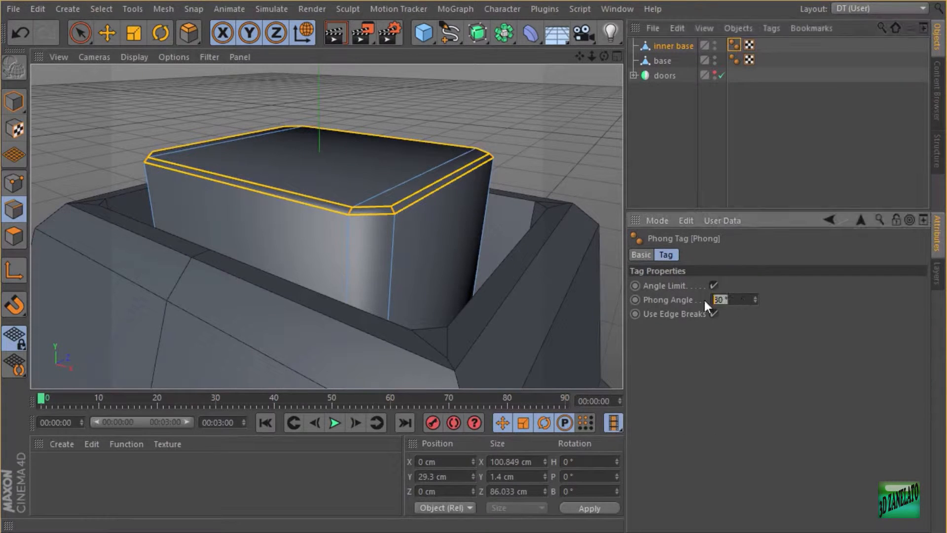
type("30")
key("Return")
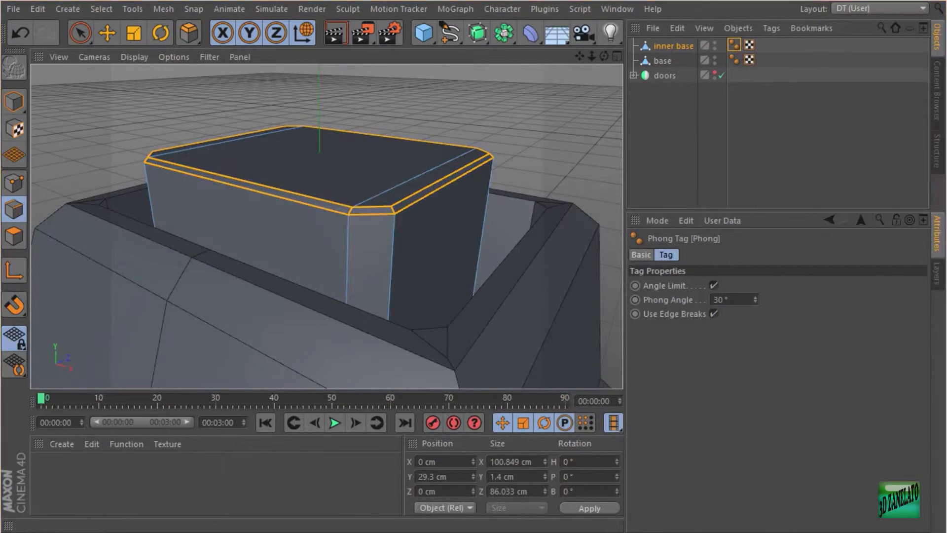
- Select the inner base's three top polygons and inset them by about 6.9 cm with Extrude Inner
left_click(676, 47)
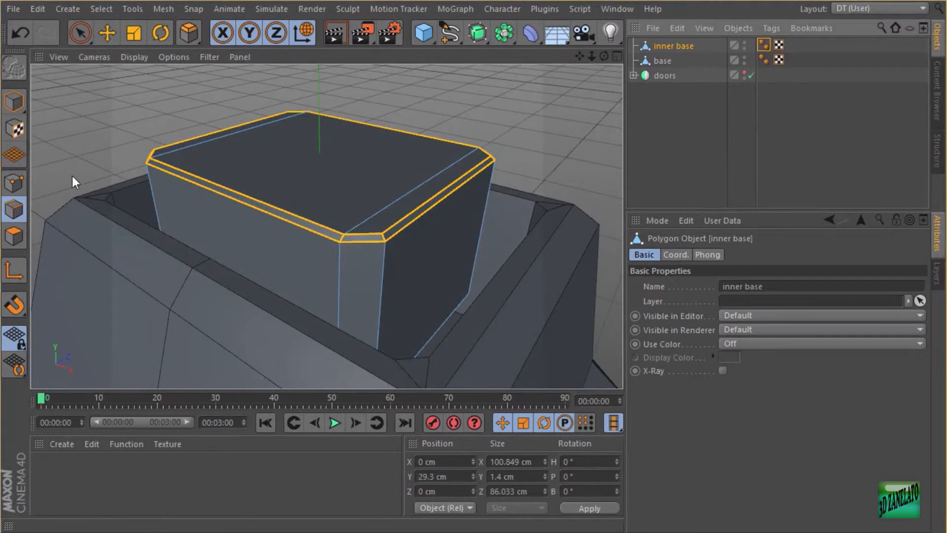
left_click(14, 235)
left_click(113, 40)
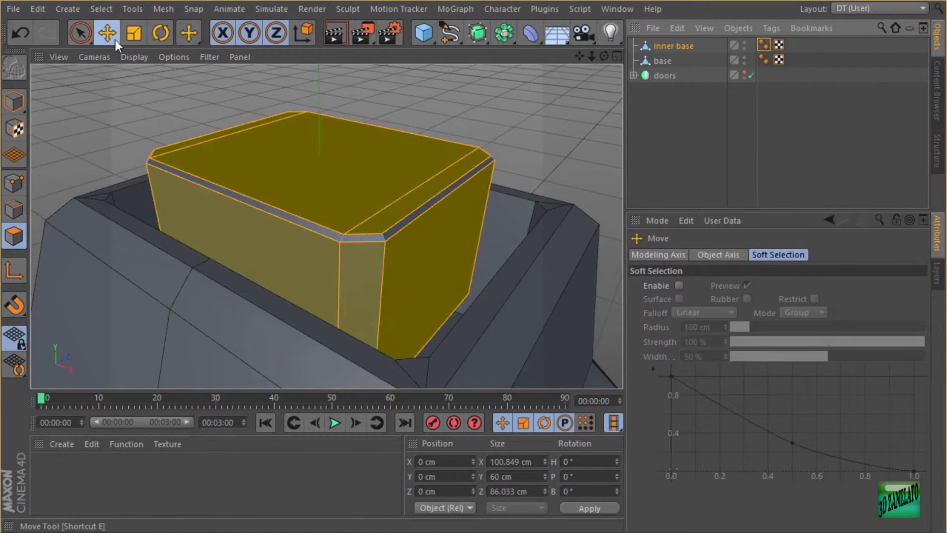
left_click(424, 151)
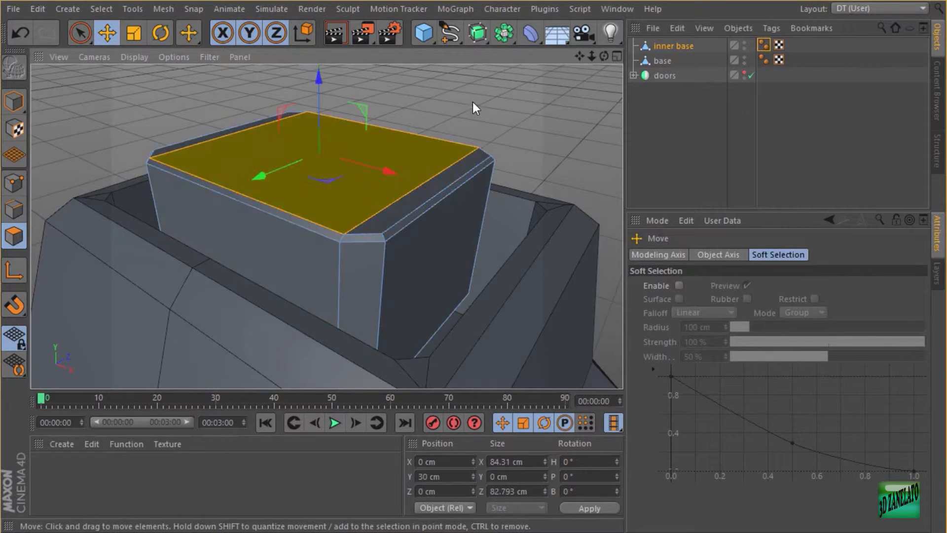
left_click_drag(473, 101, 478, 126, "alt")
left_click(449, 187, "shift")
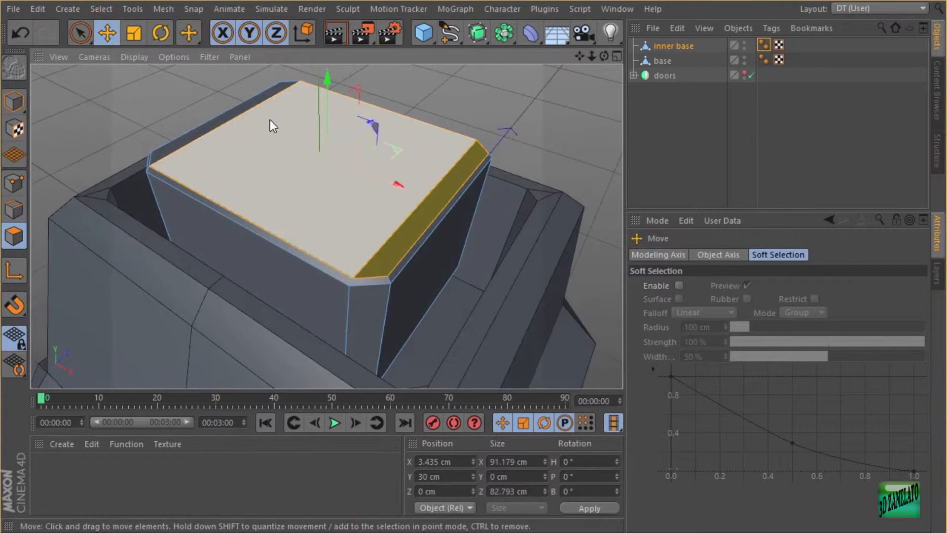
left_click(256, 106, "shift")
right_click(496, 93)
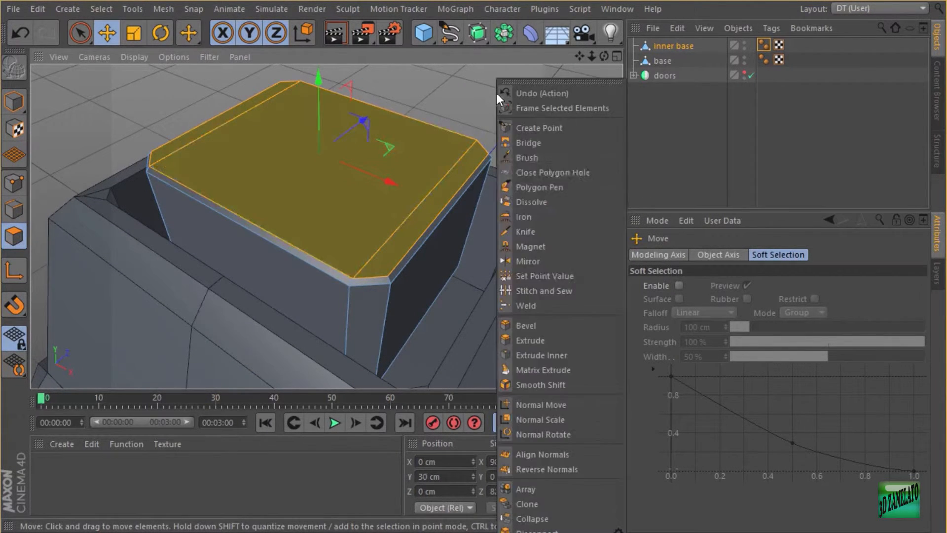
left_click(588, 355)
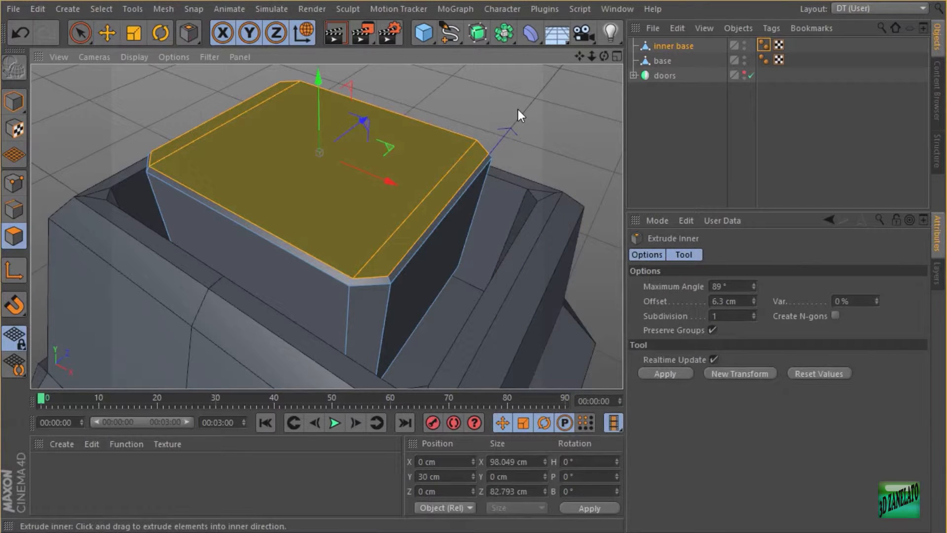
left_click_drag(517, 111, 468, 141)
- Extrude the inset top polygons of the inner base downward by about 15.8 cm with Create Caps disabled
right_click(494, 94)
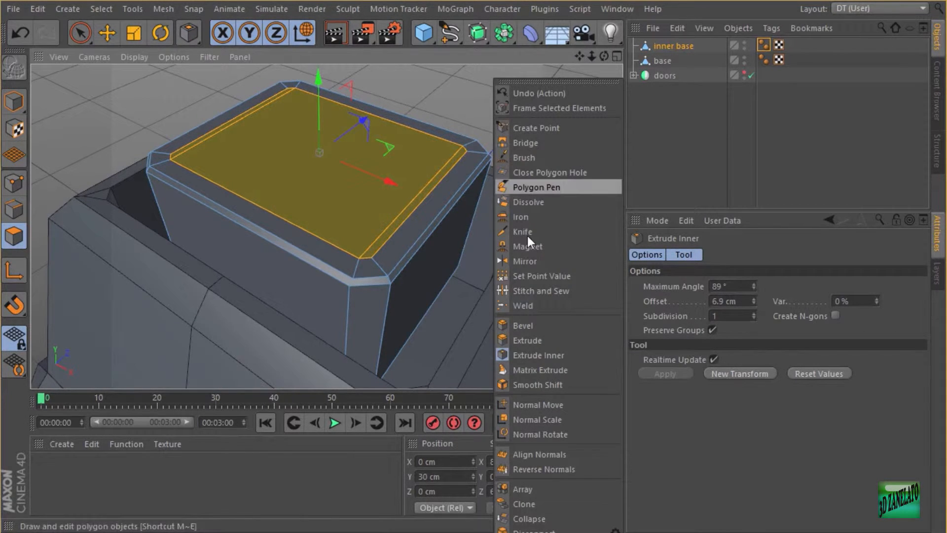
left_click(539, 339)
mouse_move(492, 94)
left_mouse_down()
mouse_move(481, 110)
mouse_move(469, 96)
mouse_move(498, 92)
left_mouse_up()
key("ctrl+z")
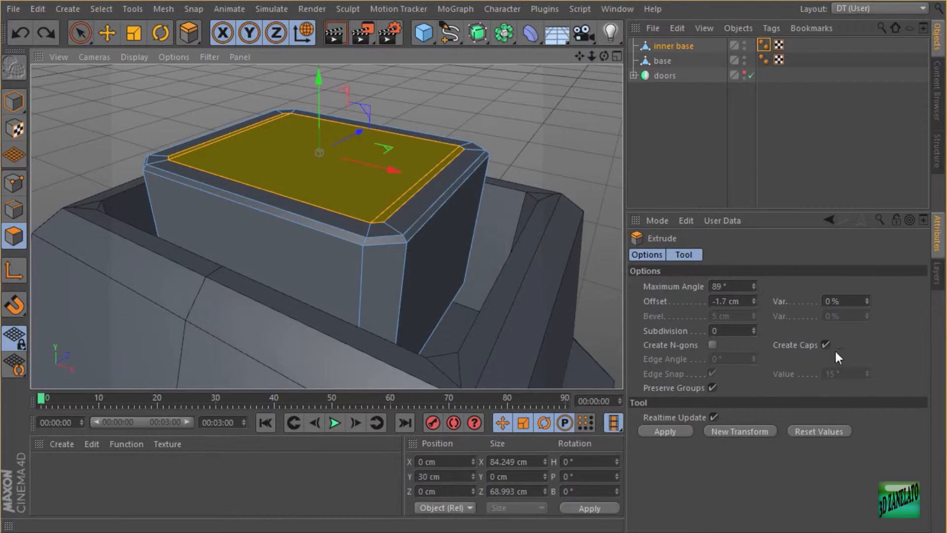
left_click_drag(485, 101, 447, 115)
key("ctrl+z")
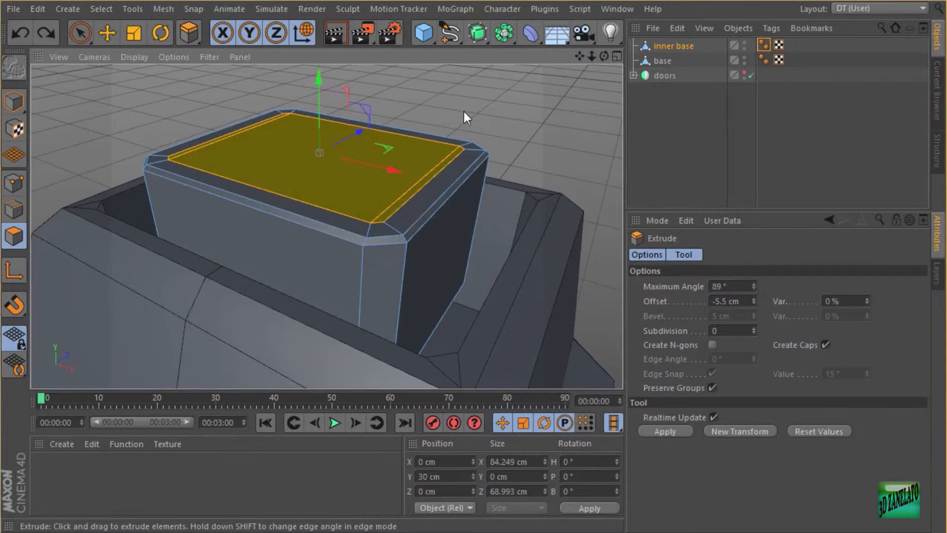
left_click(826, 346)
left_click_drag(504, 102, 461, 123)
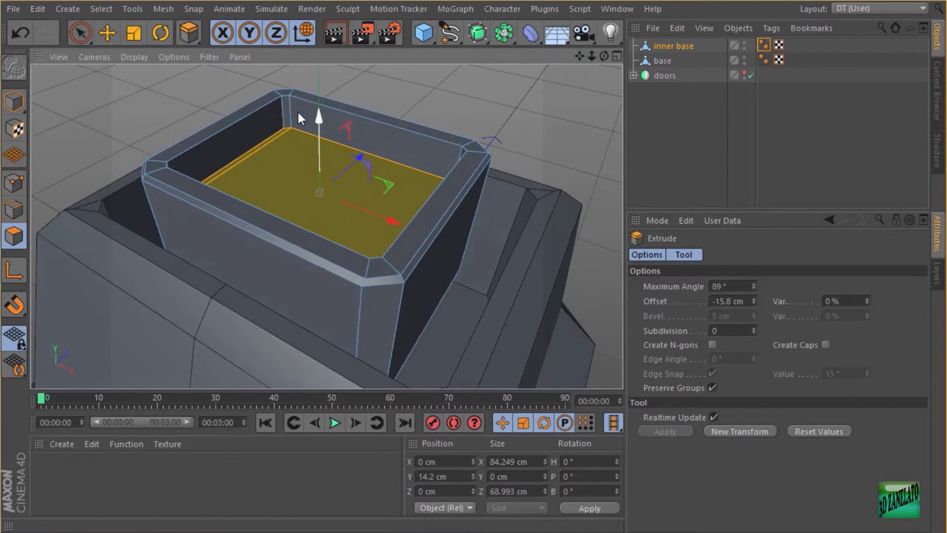
- Select the upper inner edge loop of the inner base's recess and bevel it with an offset of about 1 cm
left_click(14, 210)
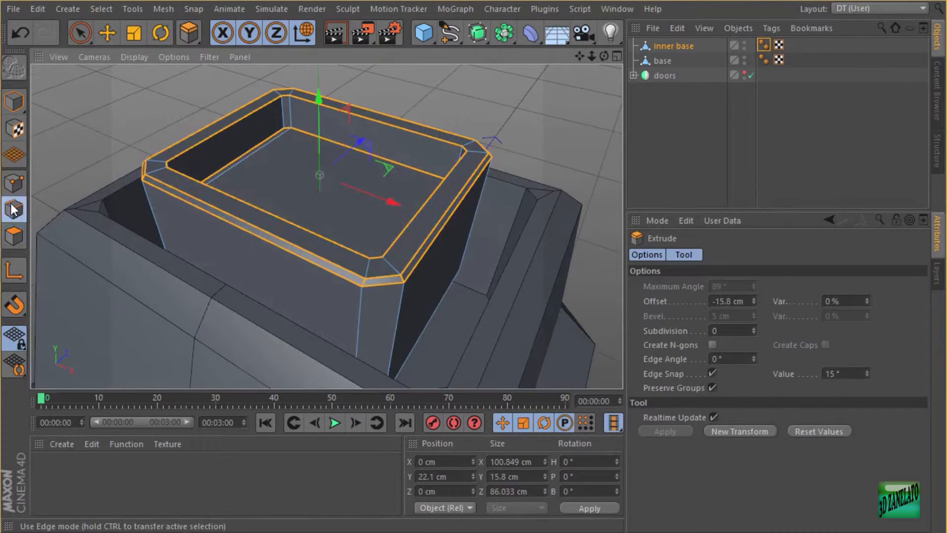
key("u")
key("l")
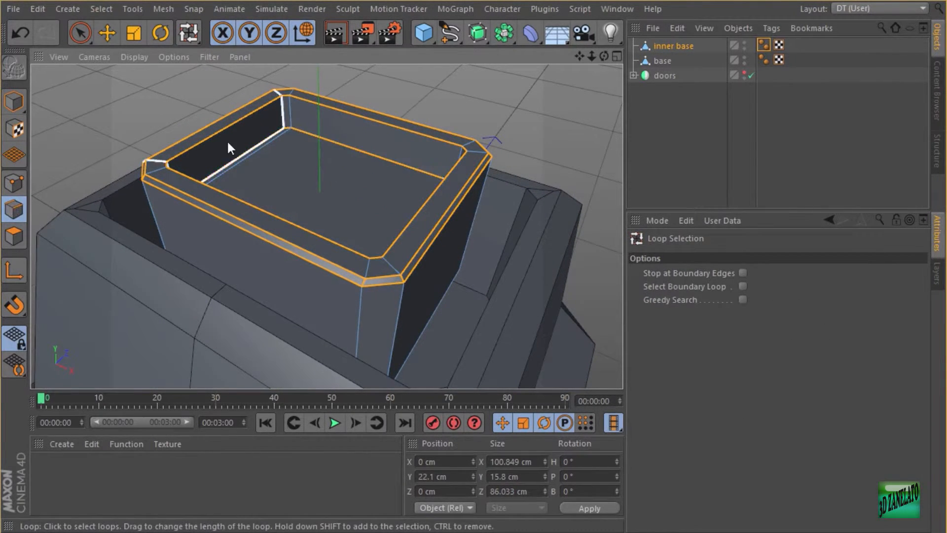
left_click(203, 136)
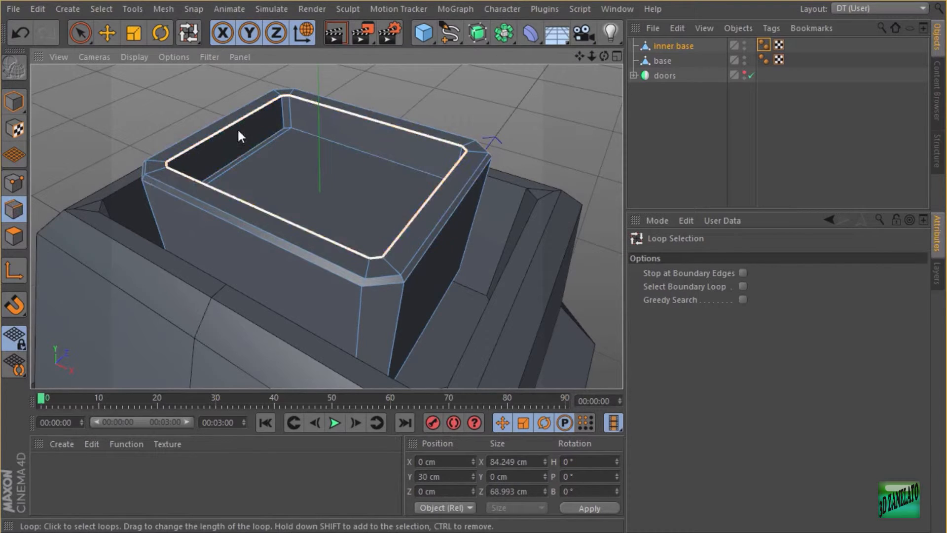
right_click(484, 79)
left_click(542, 370)
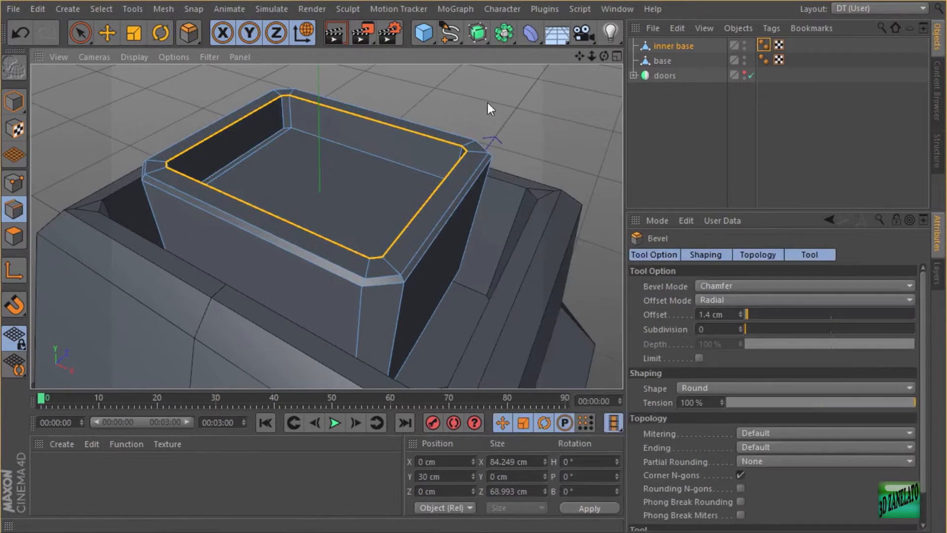
scroll(463, 112, "up", 2)
left_click_drag(462, 114, 476, 114)
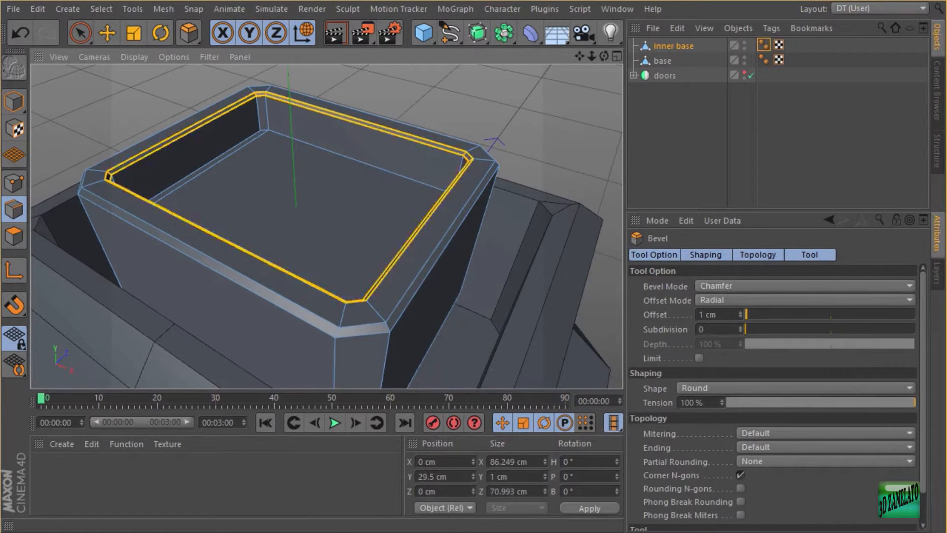
- Add a cylinder, raise it to a Y position of about 74.8 cm, and reduce its diameter to about 60 cm
left_click(10, 104)
left_click_drag(344, 116, 351, 103, "alt")
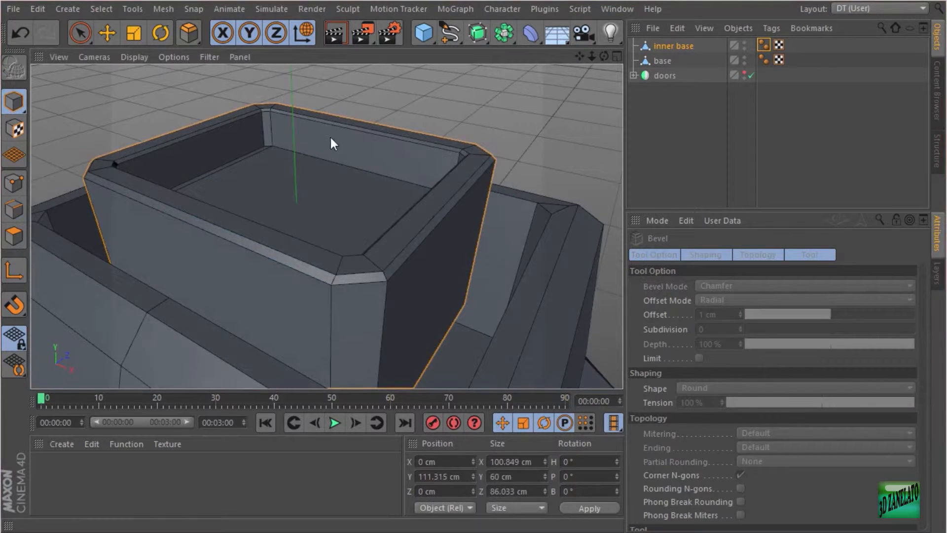
left_click_drag(332, 140, 250, 89, "alt")
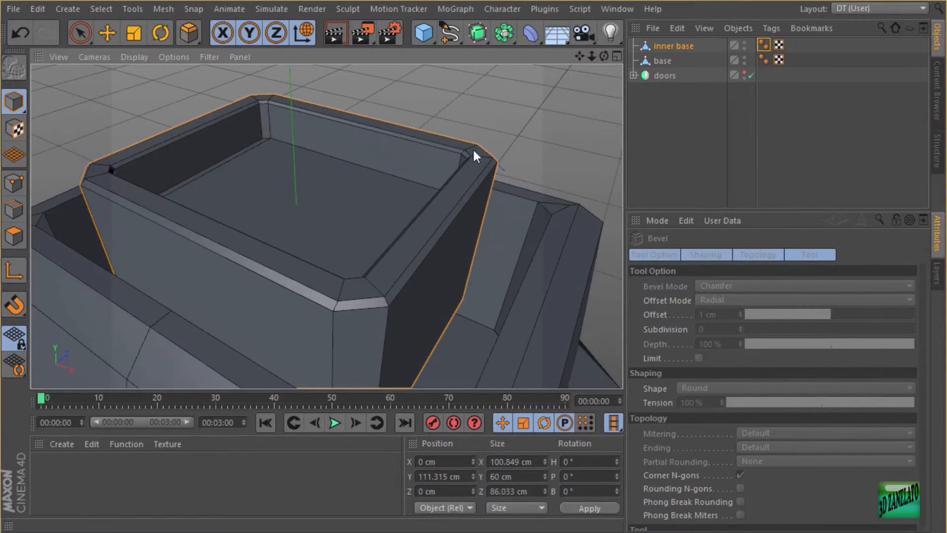
scroll(474, 150, "down", 3)
scroll(472, 151, "up", 3)
middle_click_drag(458, 148, 502, 158, "alt")
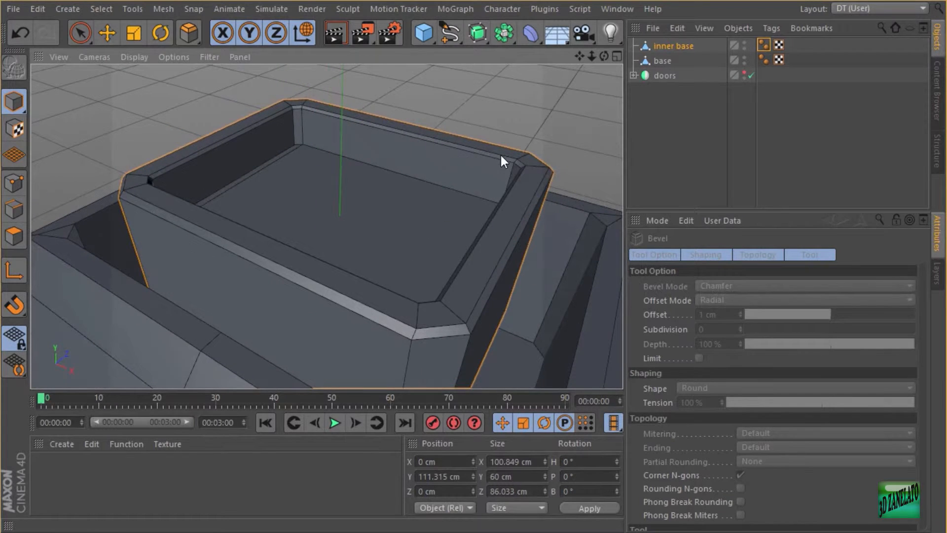
left_click(438, 33)
left_click(714, 59)
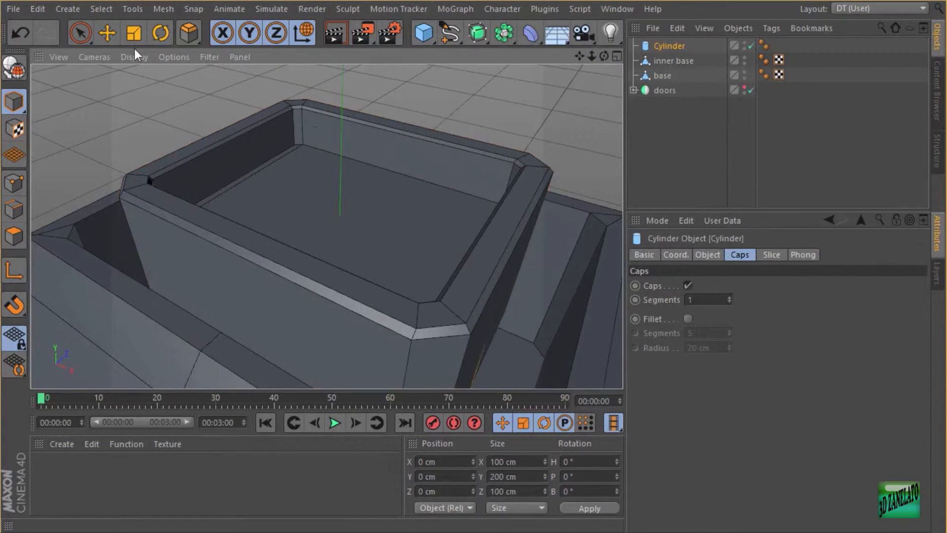
left_click(113, 31)
scroll(420, 143, "down", 4)
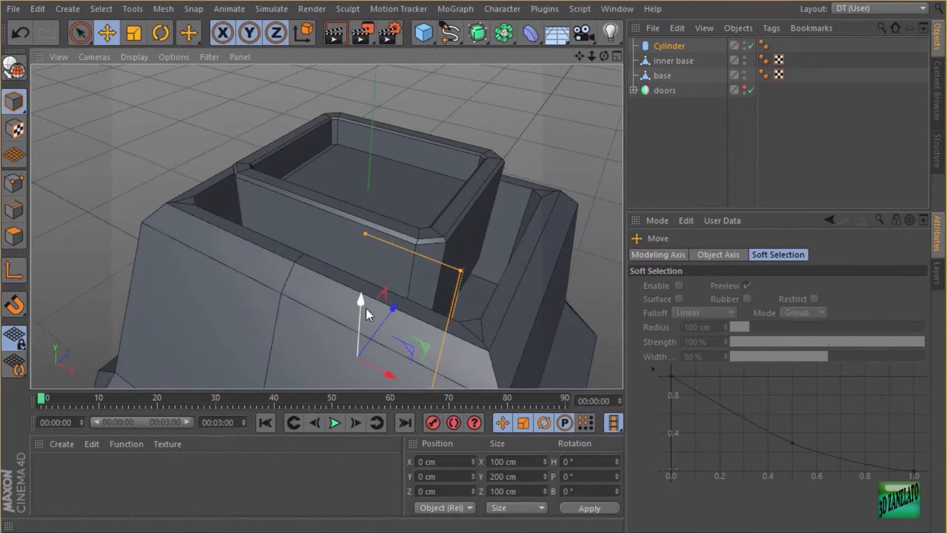
left_click_drag(364, 304, 363, 206)
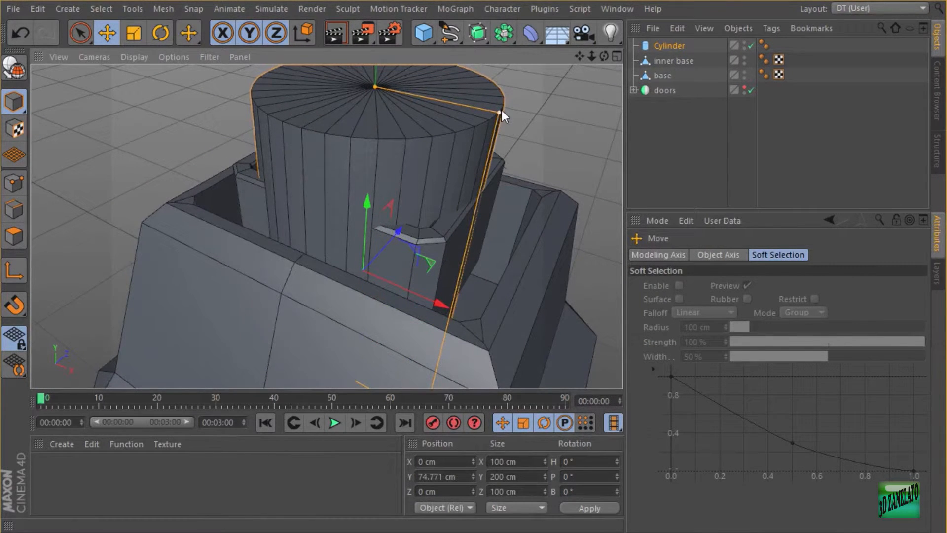
left_click_drag(500, 112, 443, 113)
- Select the polygons forming the recess floor of the inner base
scroll(487, 126, "up", 3)
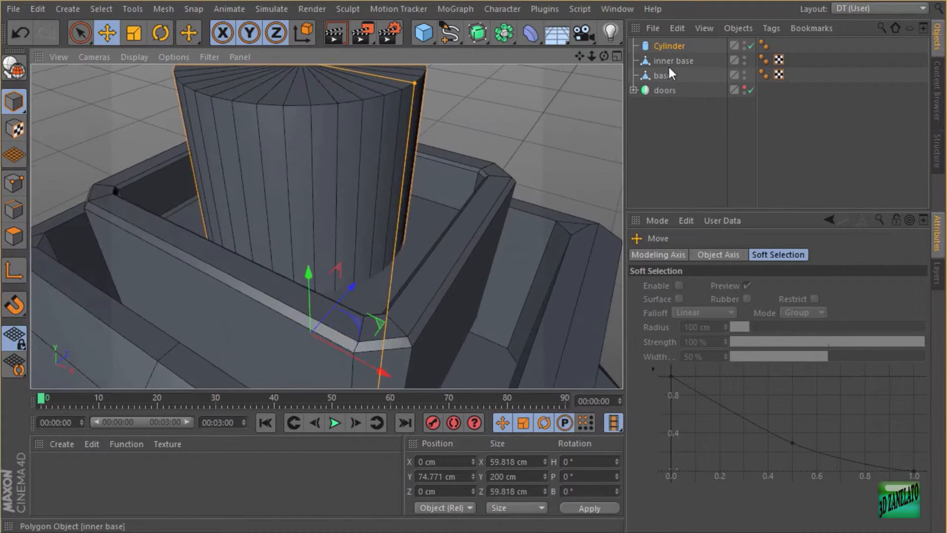
left_click(674, 60)
left_click(14, 236)
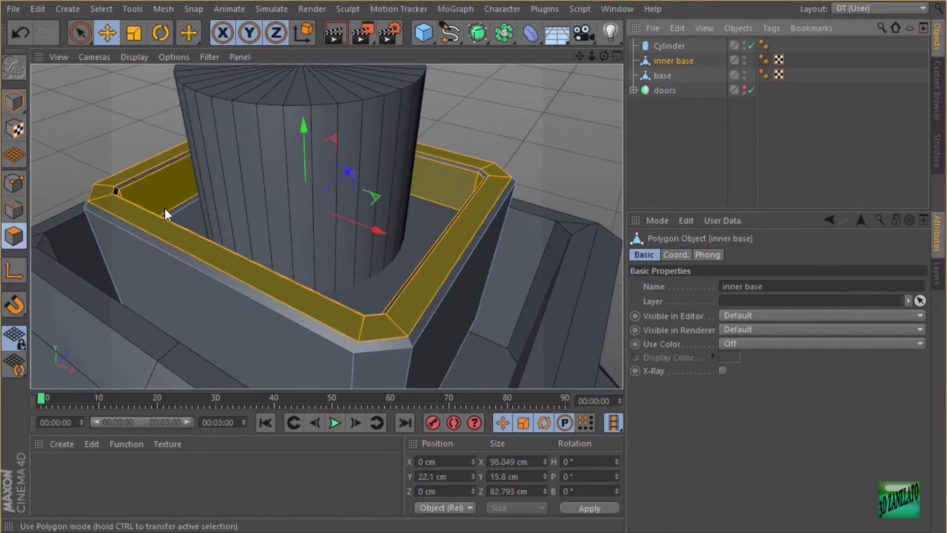
left_click(395, 283)
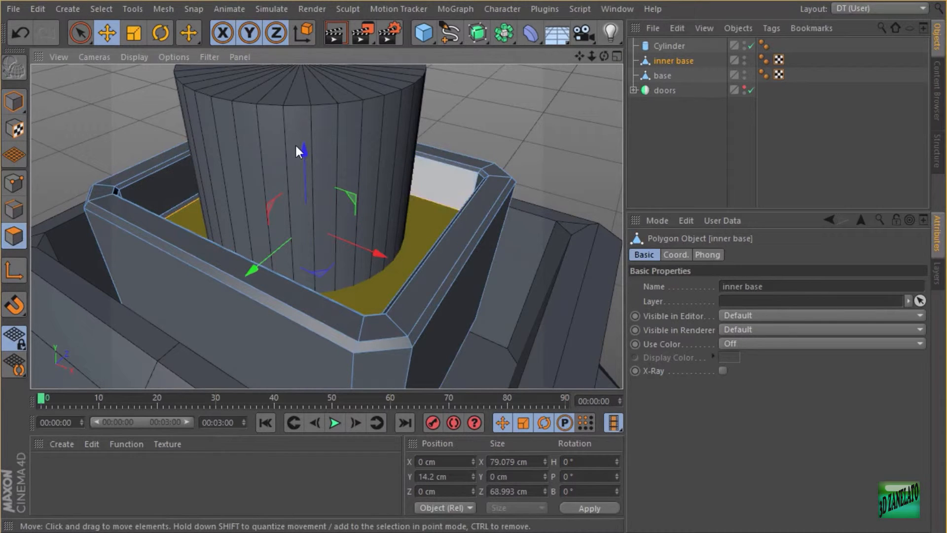
key("u")
key("y")
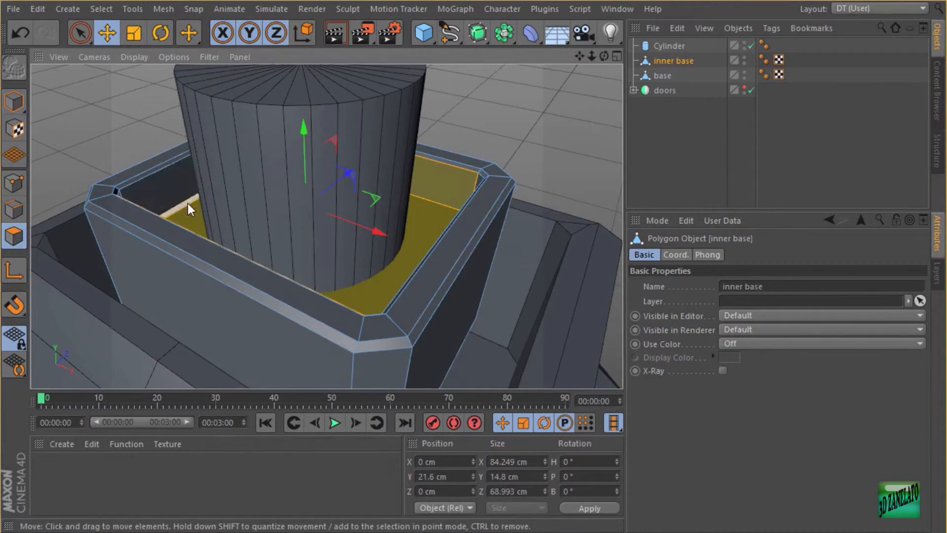
key("ctrl+z")
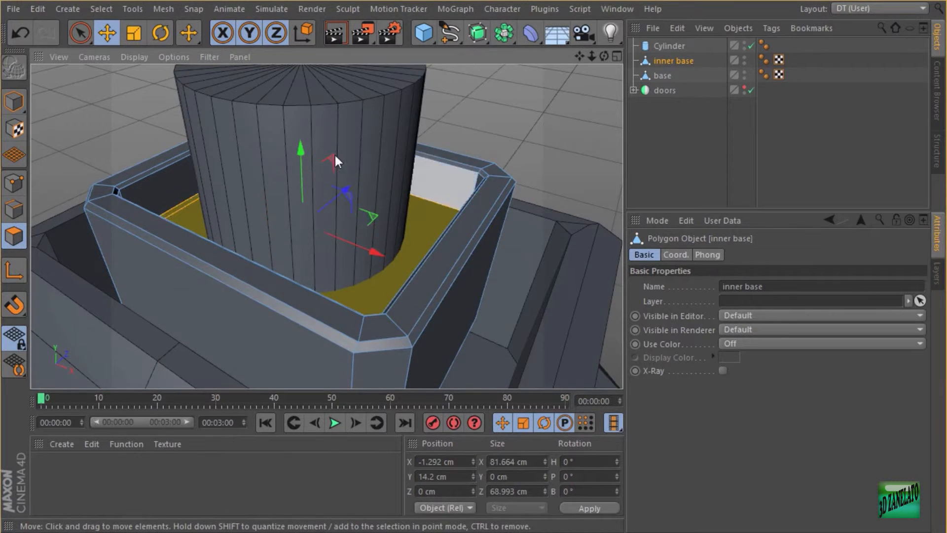
- Resize the cylinder to about 66.5 cm high and 61.7 cm in diameter, at a Y position of about 122.8 cm
left_click_drag(336, 155, 297, 118, "alt")
left_click_drag(419, 148, 155, 132, "alt")
left_click(659, 48)
left_click(14, 101)
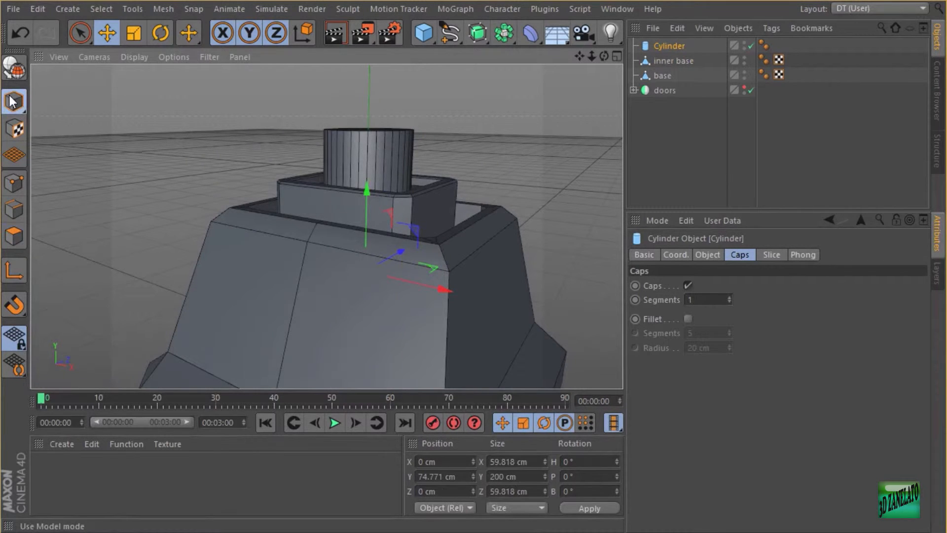
left_click_drag(367, 130, 367, 230)
left_click_drag(366, 189, 370, 123)
right_click_drag(336, 144, 393, 148, "alt")
left_click_drag(393, 148, 517, 227, "alt")
right_click_drag(518, 217, 495, 222, "alt")
left_click_drag(447, 239, 450, 171, "alt")
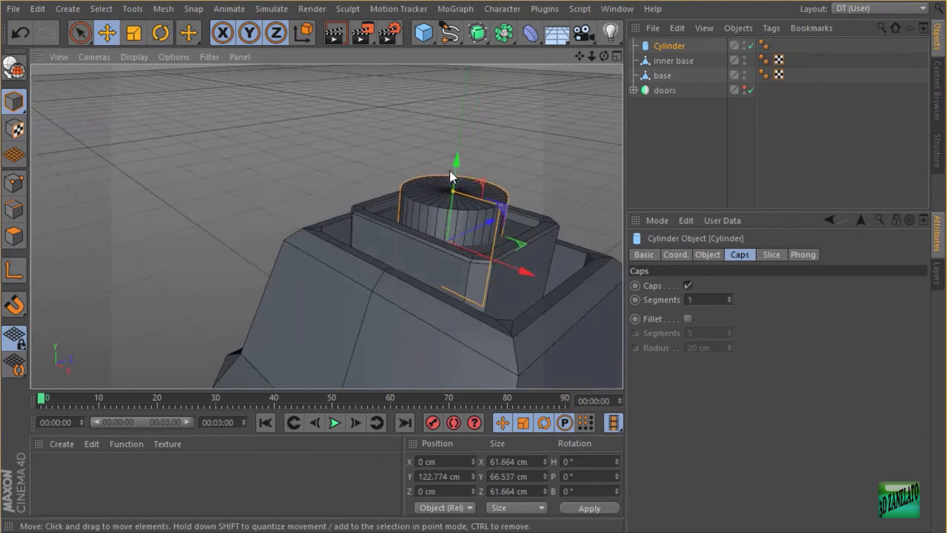
- Raise the cylinder to a Y position of about 143.3 cm and widen it to about 64 cm in diameter
middle_click_drag(450, 171, 314, 84, "alt")
left_click_drag(312, 83, 256, 215, "alt")
left_click_drag(423, 216, 338, 225, "alt")
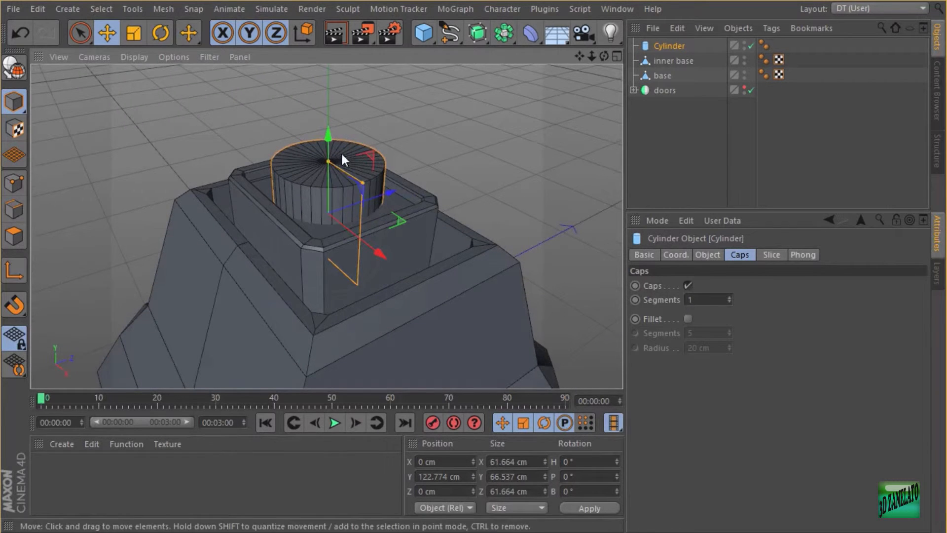
left_click_drag(429, 158, 402, 159, "alt")
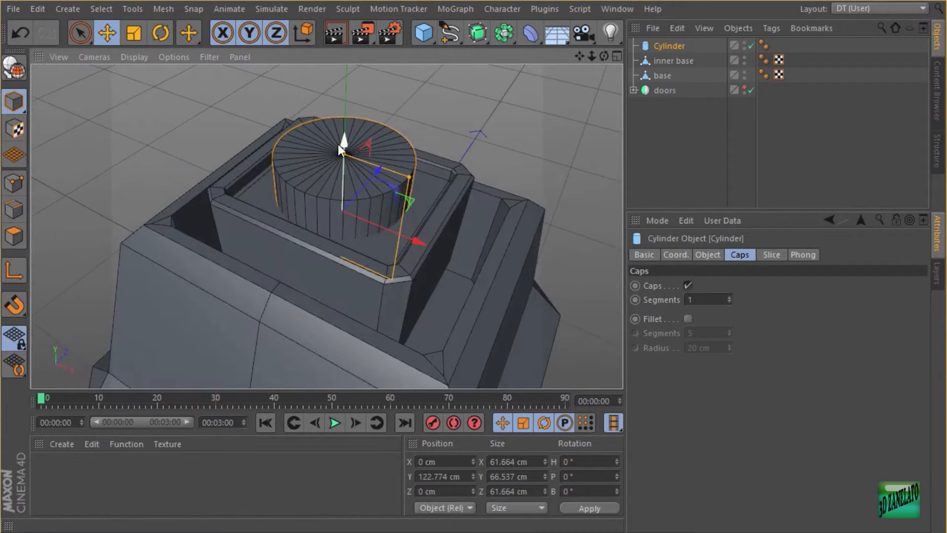
left_click_drag(341, 141, 340, 102)
left_click_drag(450, 130, 493, 148, "alt")
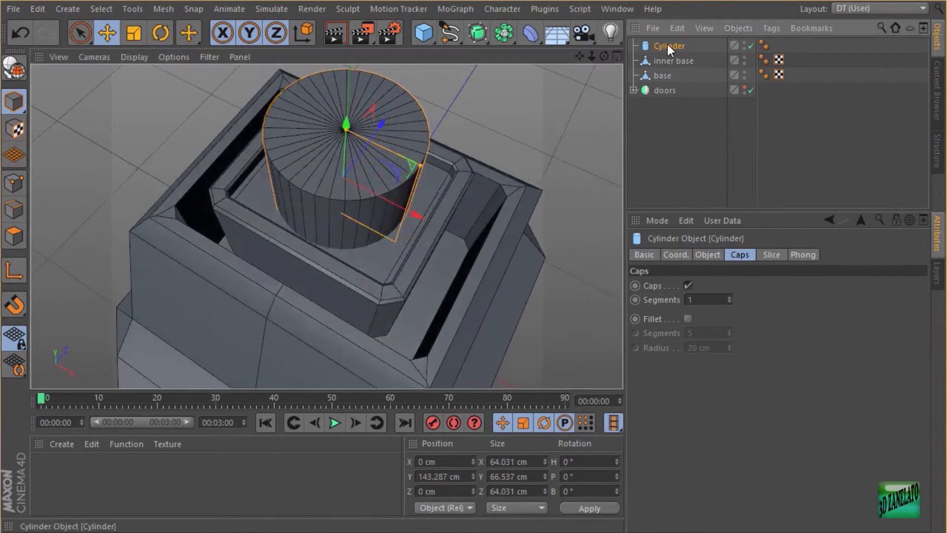
- Set the cylinder's rotation segments to 60
left_click(709, 255)
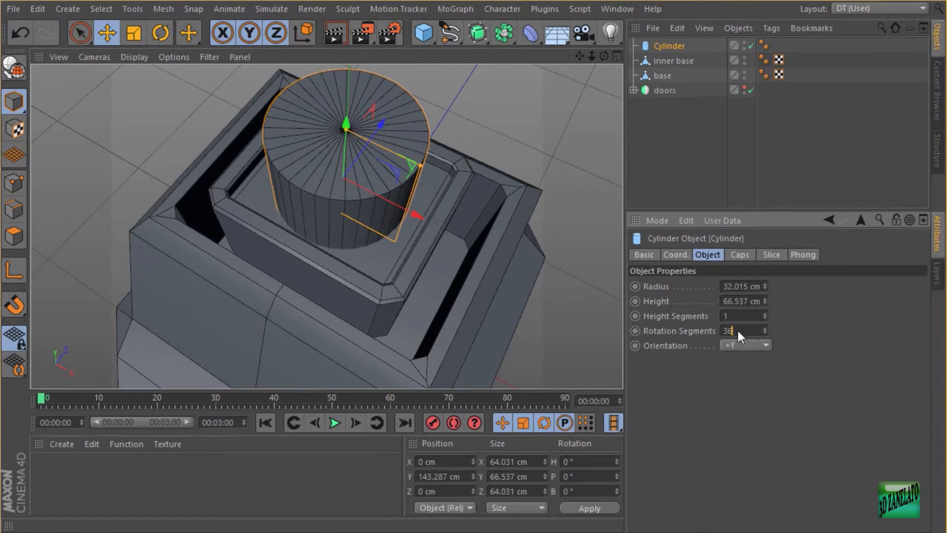
key("BackSpace")
key("BackSpace")
type("60")
key("Return")
left_click(664, 159)
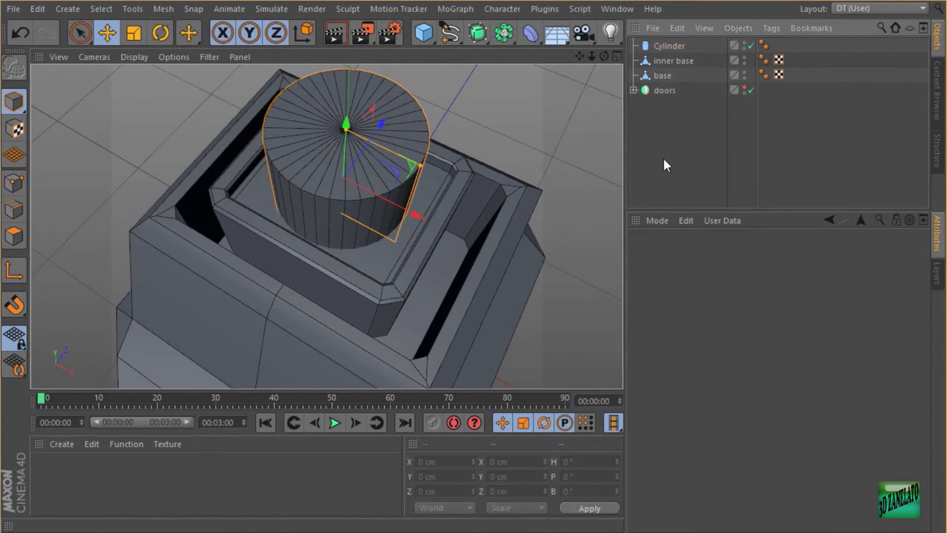
left_click(666, 46)
- Add a Boole object and nest the inner base and the cylinder in it, subtracting the cylinder from the inner base
left_click_drag(505, 206, 506, 153, "alt")
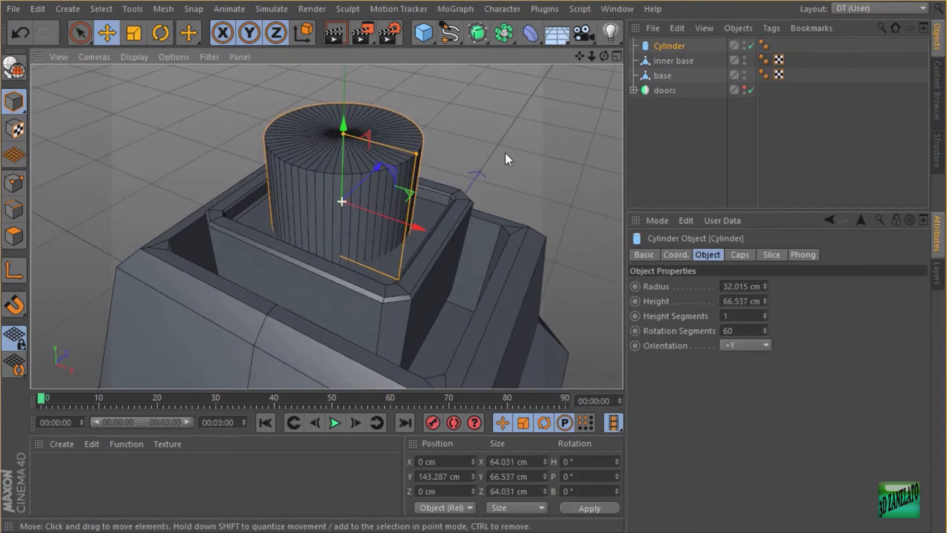
left_click(663, 59)
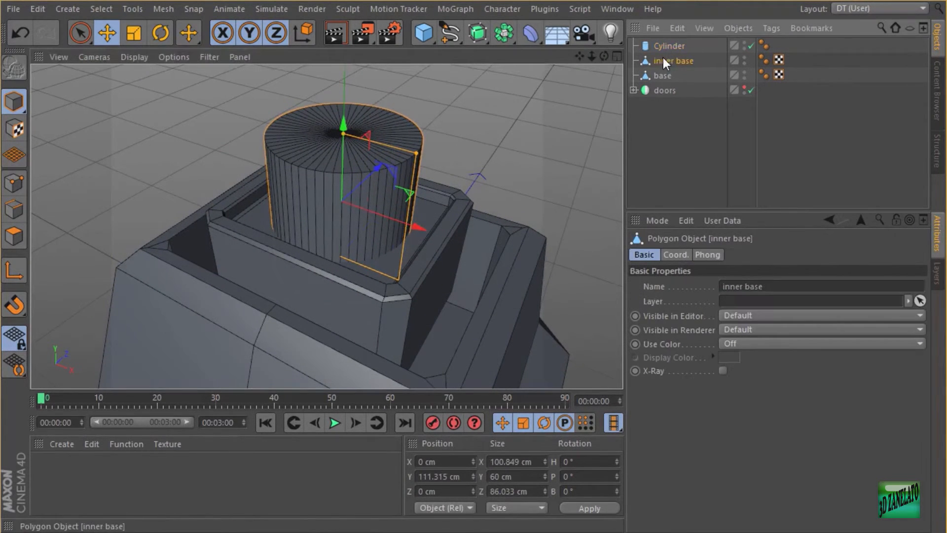
left_click_drag(503, 32, 527, 39)
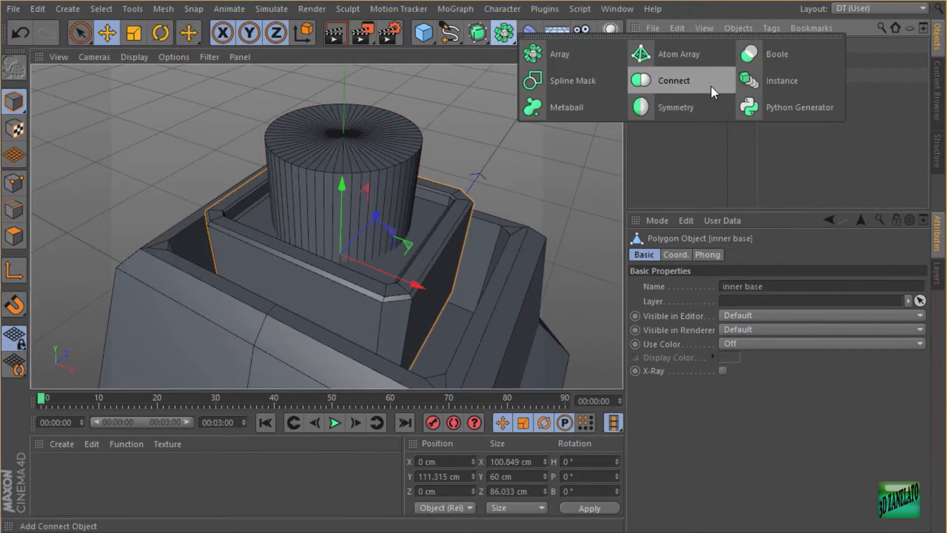
left_click(760, 50)
left_click(669, 78)
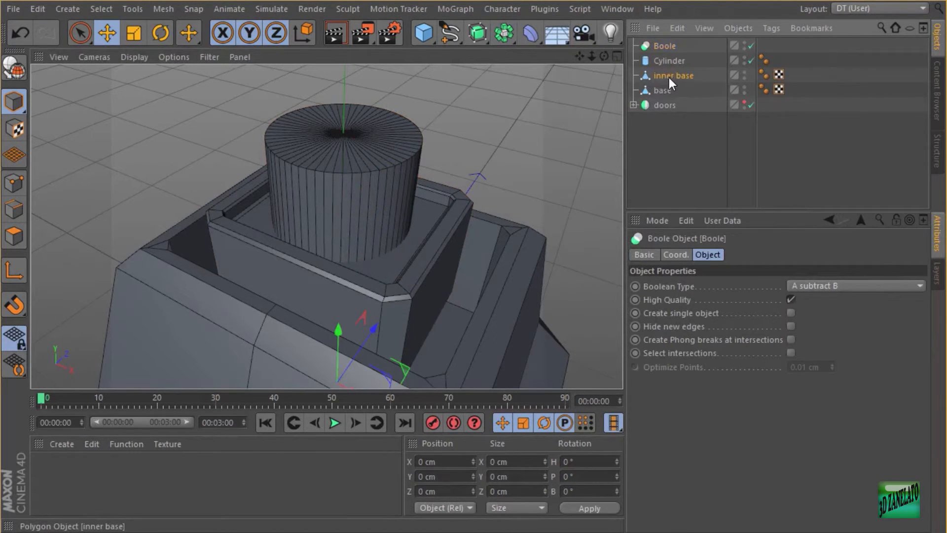
left_click_drag(669, 51, 667, 44)
left_click_drag(682, 77, 680, 66)
- Hide the new edges created by the Boole object around the round hole
left_click_drag(437, 172, 459, 170, "alt")
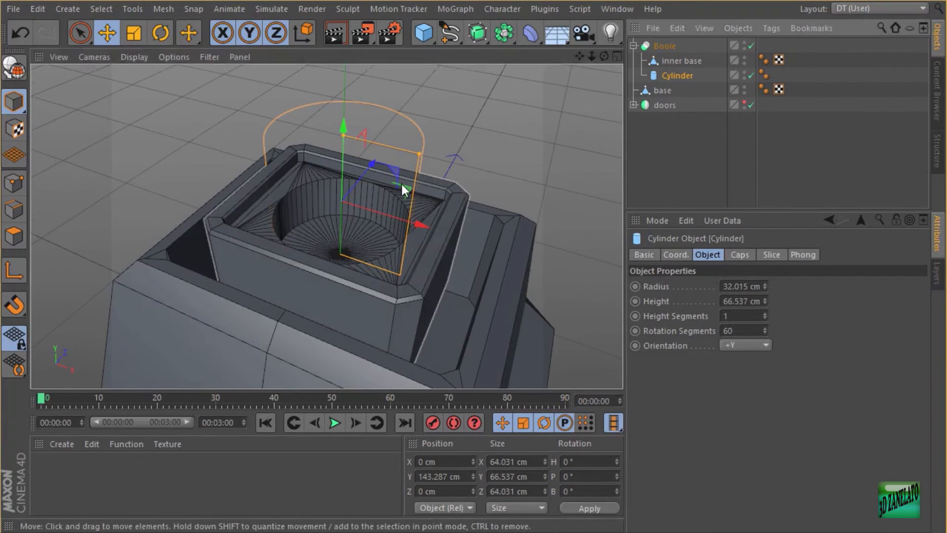
left_click_drag(402, 184, 389, 161, "alt")
left_click_drag(502, 166, 481, 156, "alt")
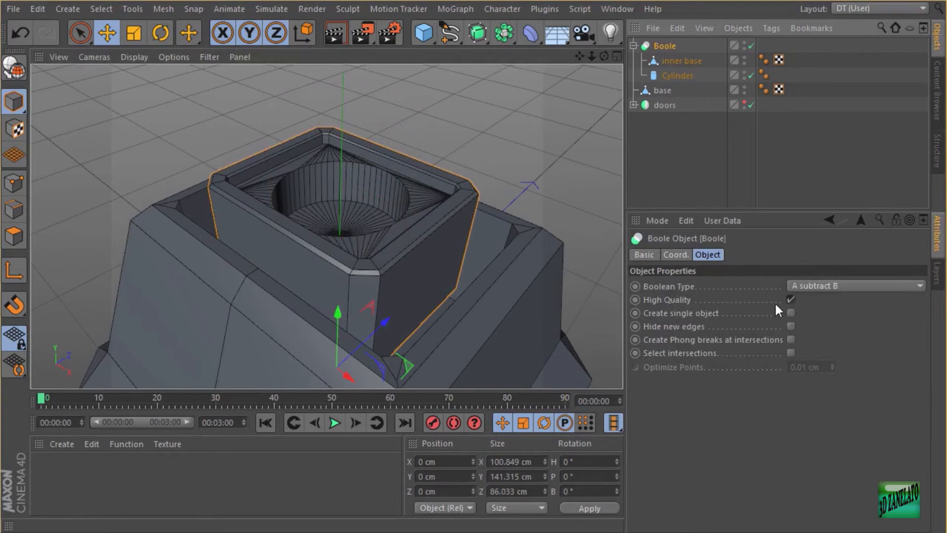
left_click(791, 326)
left_click_drag(513, 158, 502, 134, "alt")
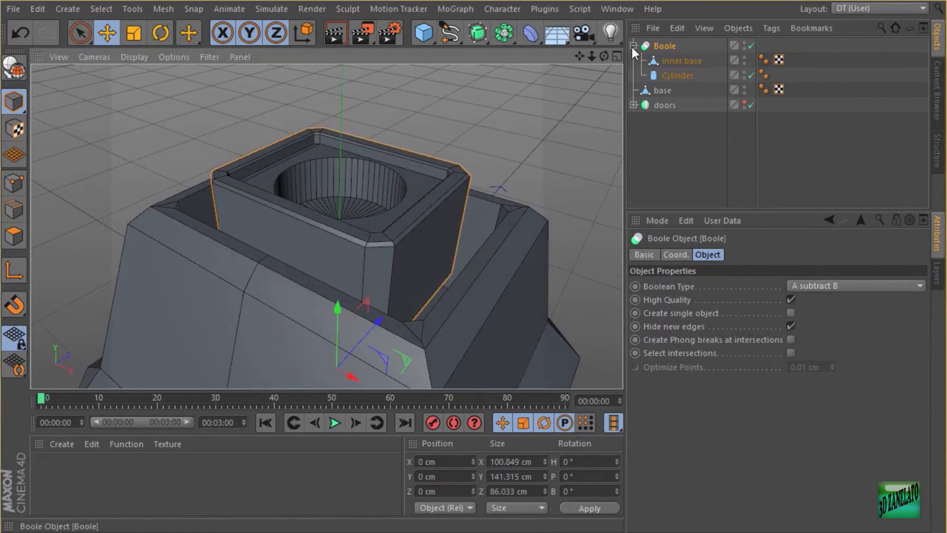
- Duplicate the cutting cylinder out of the Boole object to the top level of the hierarchy and collapse the Boole group
left_click(683, 76)
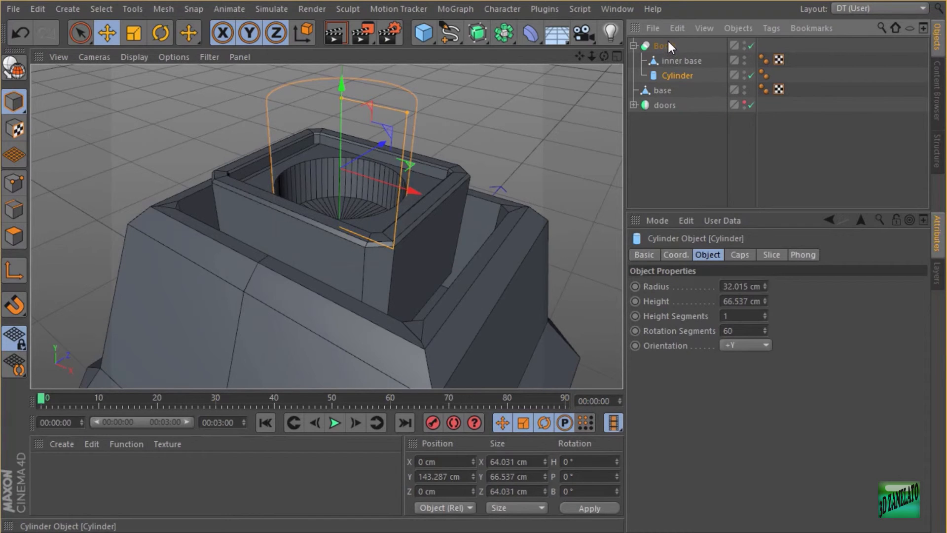
left_click_drag(668, 41, 668, 41)
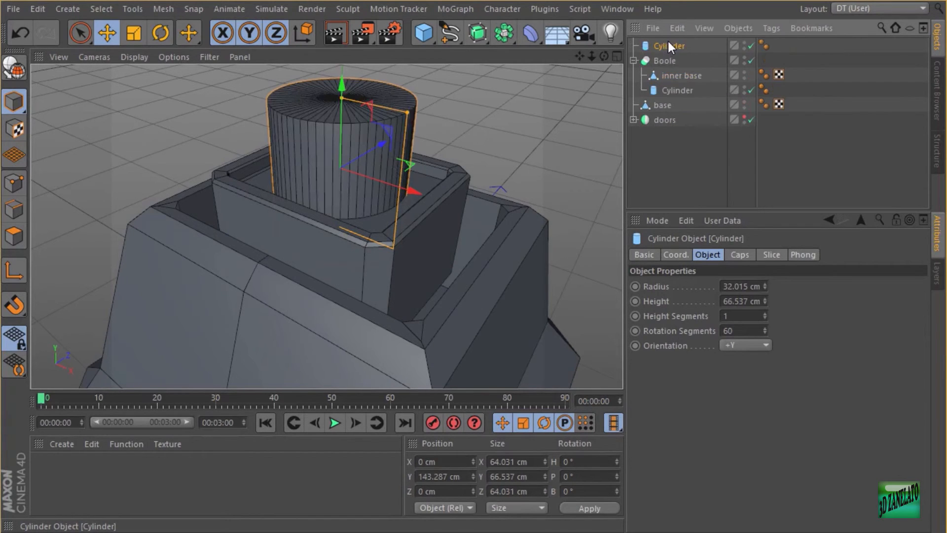
left_click(634, 61)
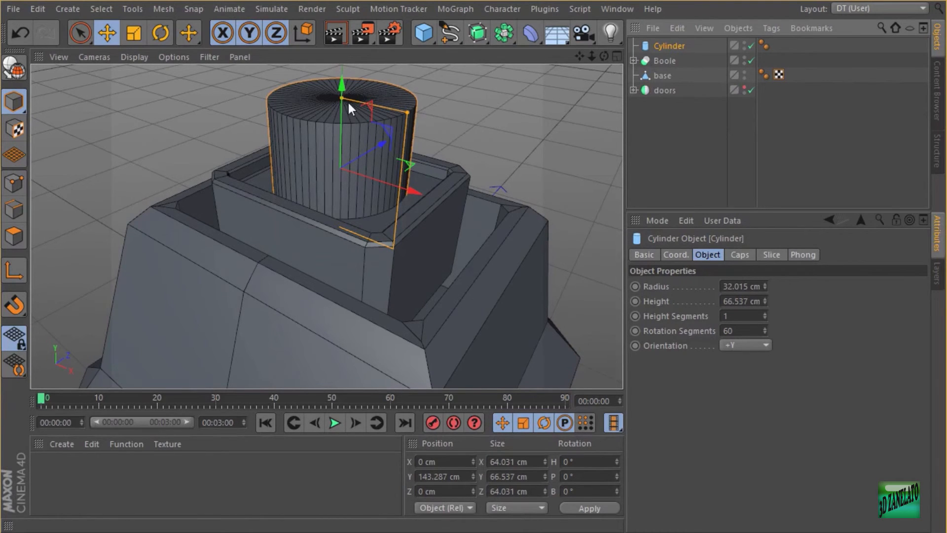
- Shrink the duplicated cylinder to about 34.7 cm high and 57.3 cm in diameter, and lower it to a Y position of about 139.3 cm
left_click_drag(342, 99, 346, 131)
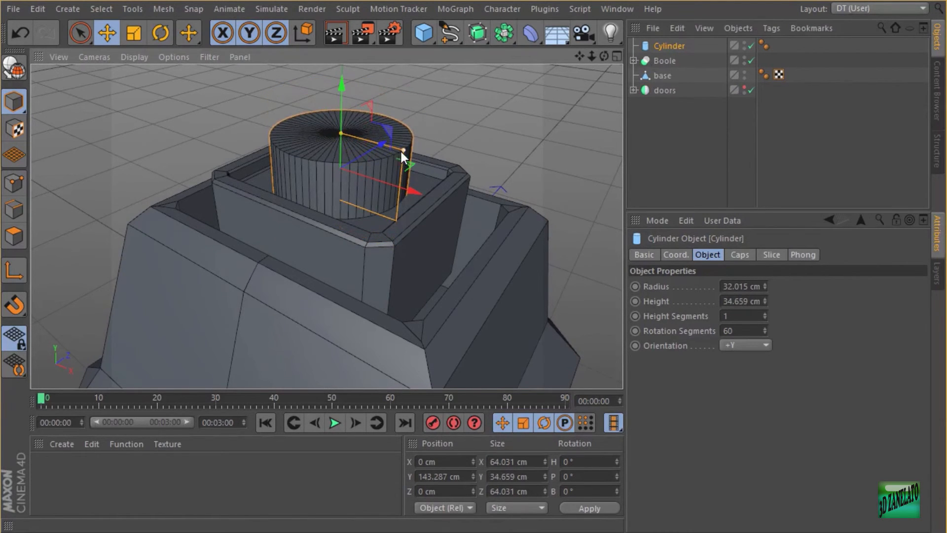
left_click_drag(403, 151, 398, 152)
scroll(375, 162, "up", 6)
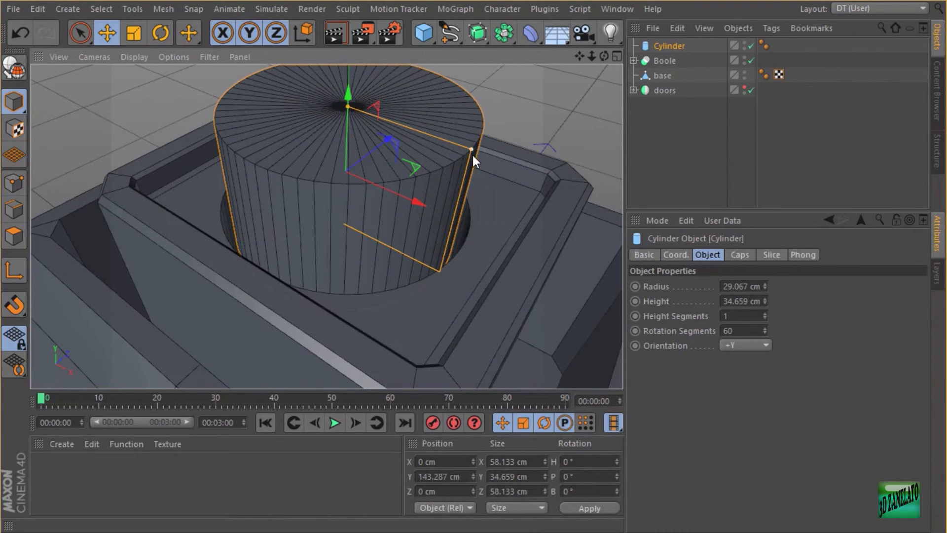
left_click_drag(473, 155, 474, 117)
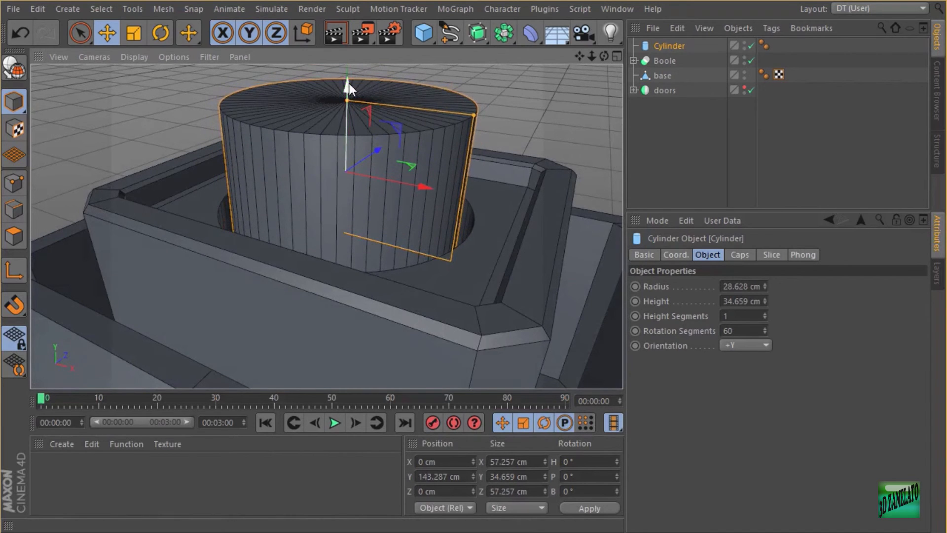
left_click_drag(349, 84, 357, 103)
scroll(424, 112, "down", 5)
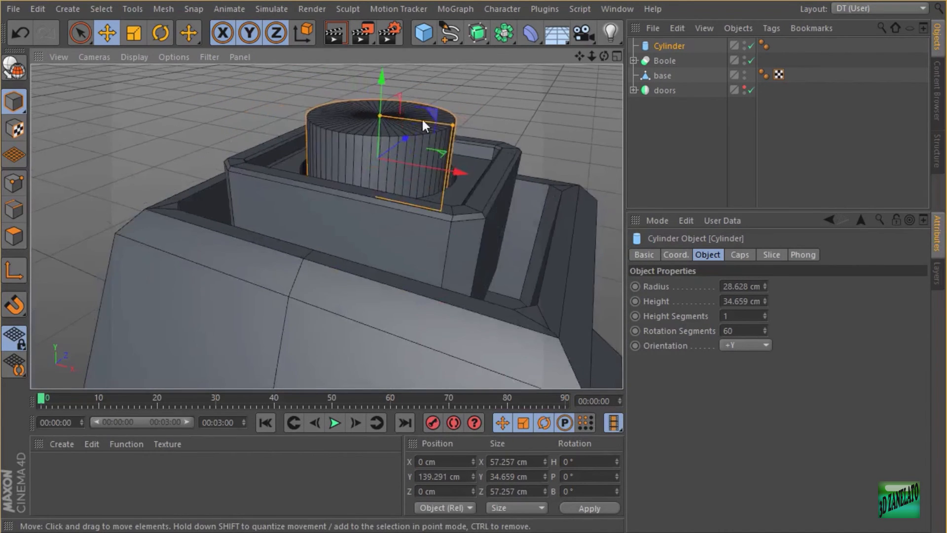
left_click_drag(422, 120, 405, 129, "alt")
middle_click_drag(405, 128, 392, 155, "alt")
left_click_drag(393, 155, 428, 147, "alt")
middle_click_drag(427, 147, 372, 120, "alt")
left_click_drag(372, 121, 399, 132, "alt")
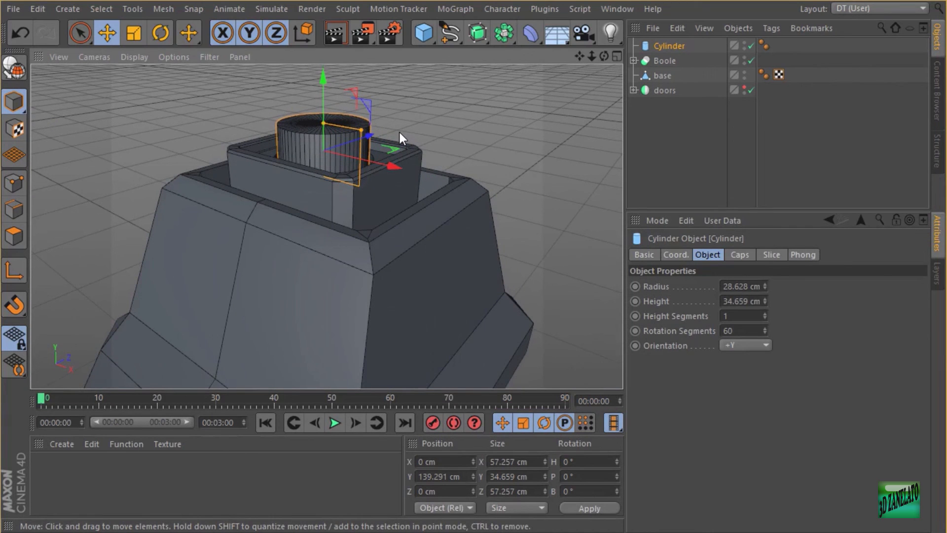
left_click_drag(400, 132, 550, 153, "alt")
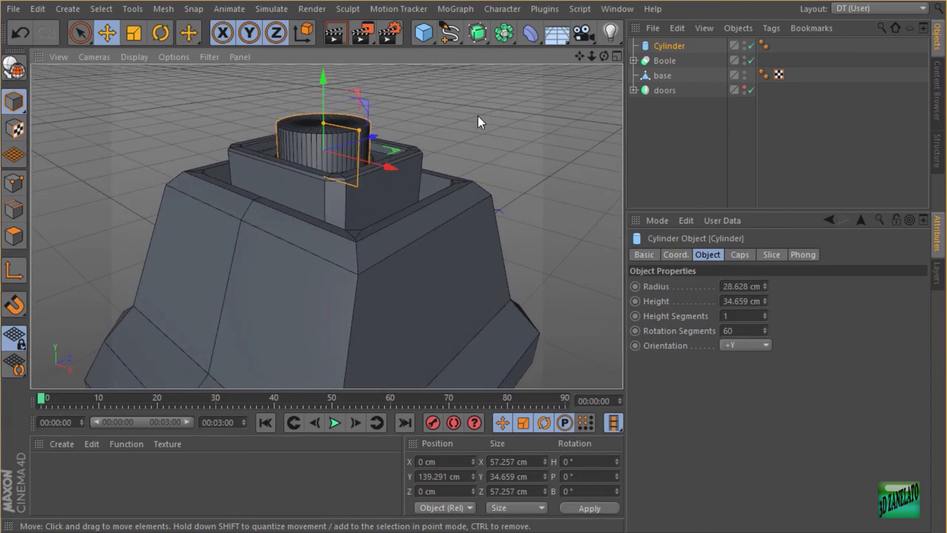